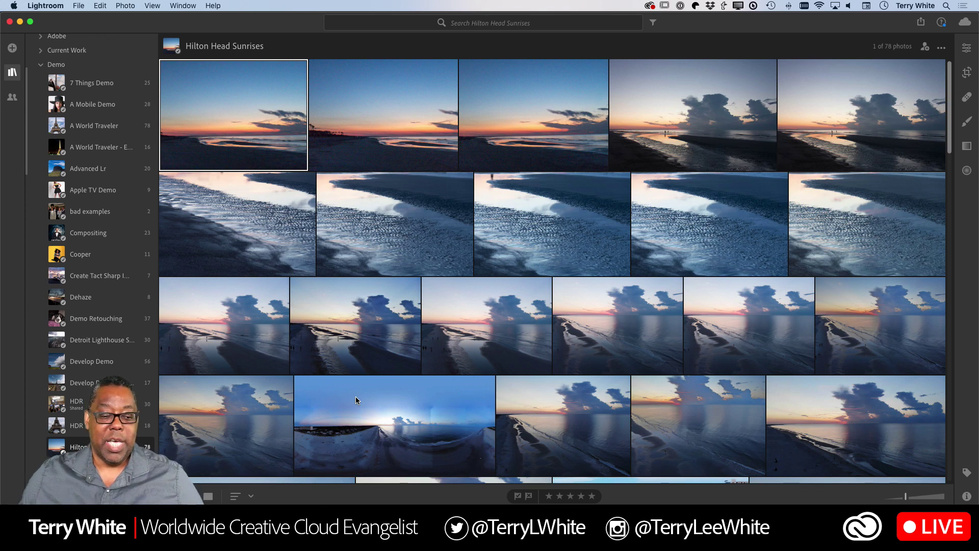
pyautogui.scroll(-4, 75, 355)
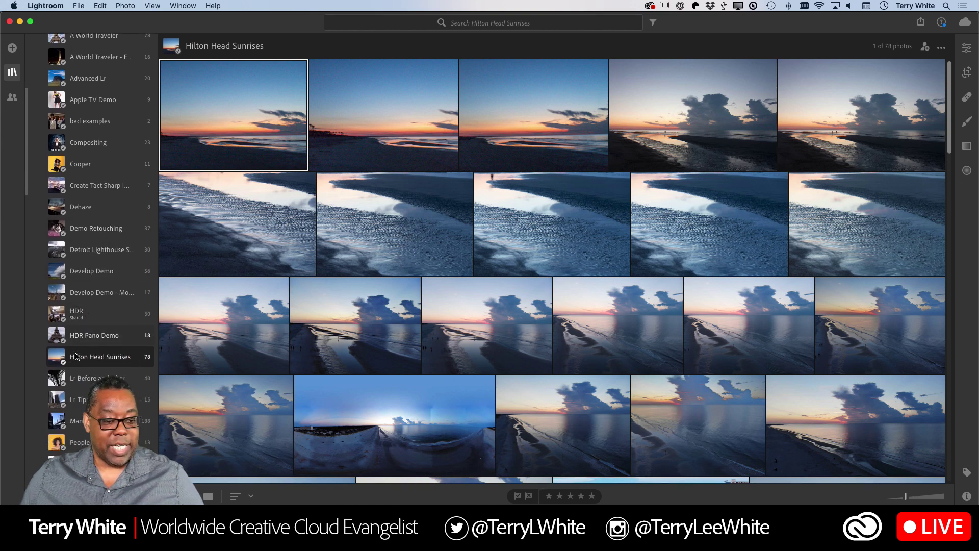
pyautogui.scroll(-8, 75, 356)
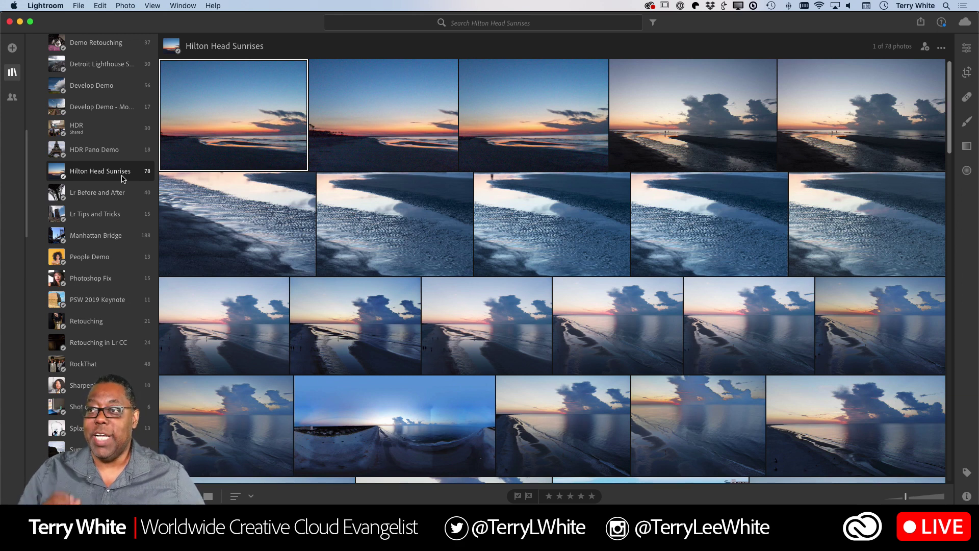
pyautogui.scroll(-3, 122, 178)
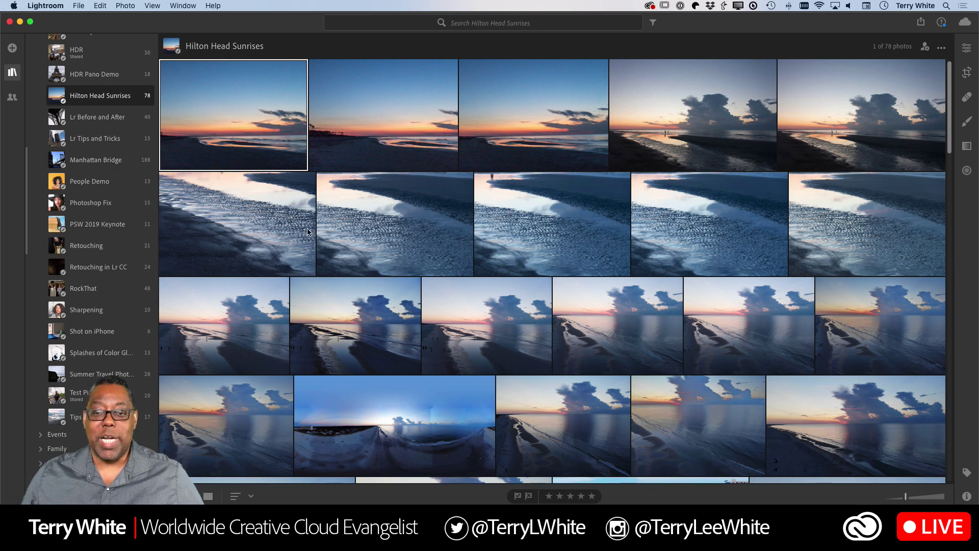
pyautogui.scroll(-3, 366, 232)
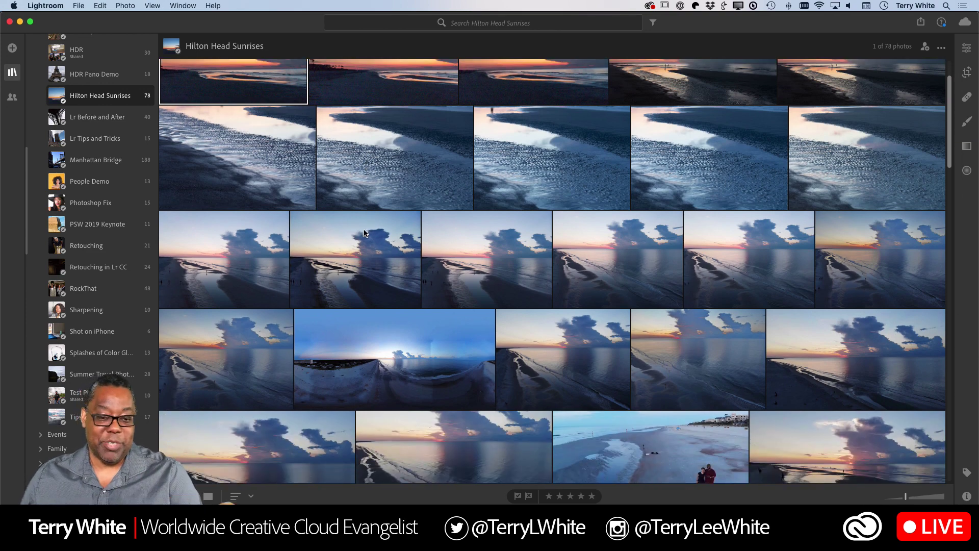
pyautogui.scroll(-15, 365, 233)
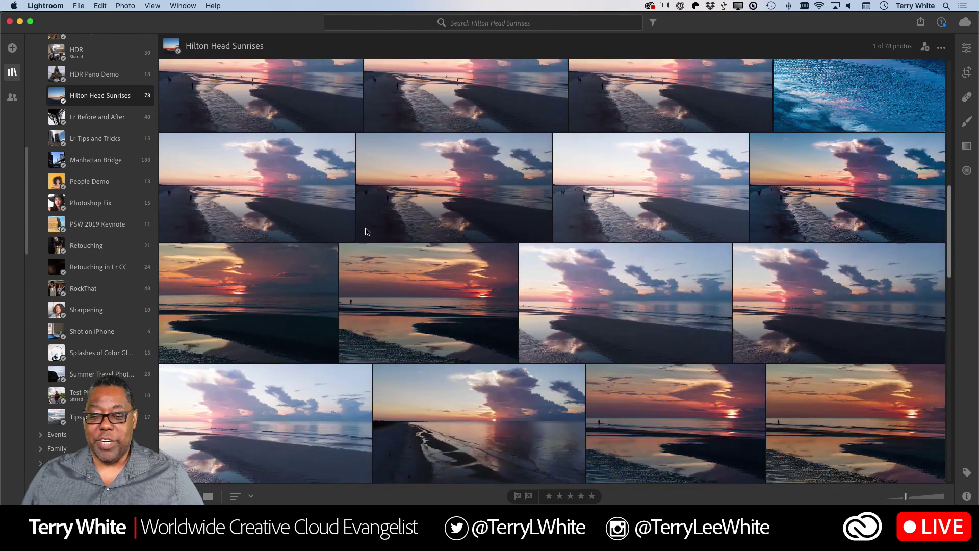
pyautogui.scroll(-15, 365, 232)
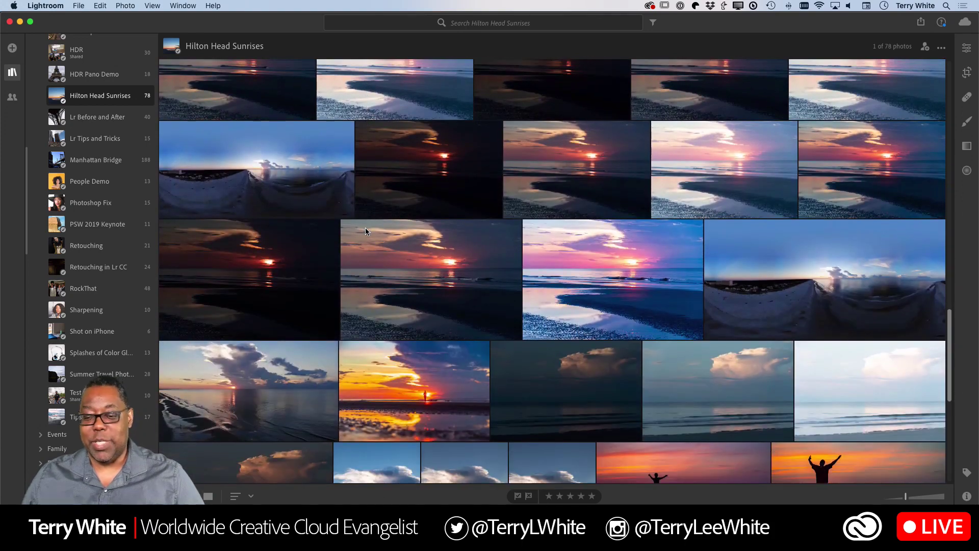
pyautogui.scroll(-10, 365, 232)
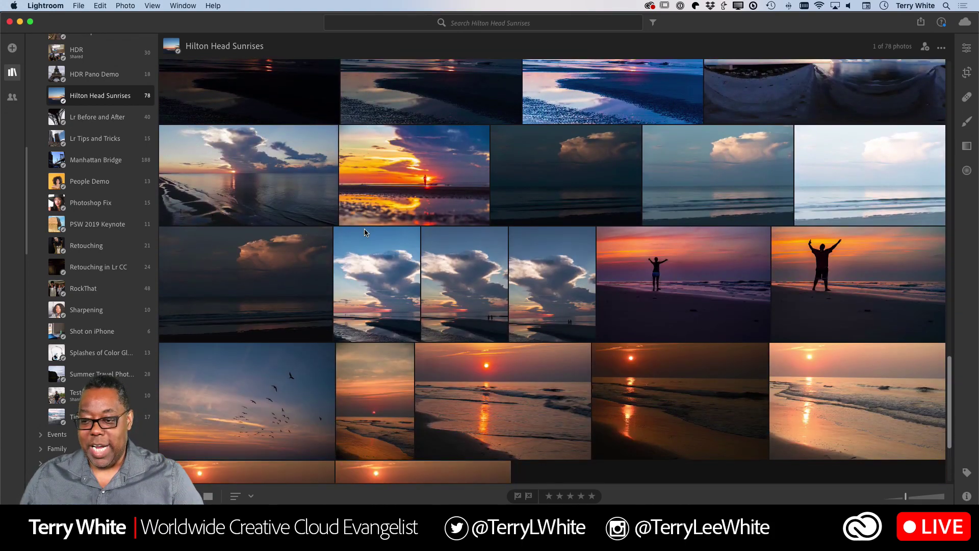
pyautogui.scroll(-5, 364, 233)
pyautogui.scroll(15, 364, 233)
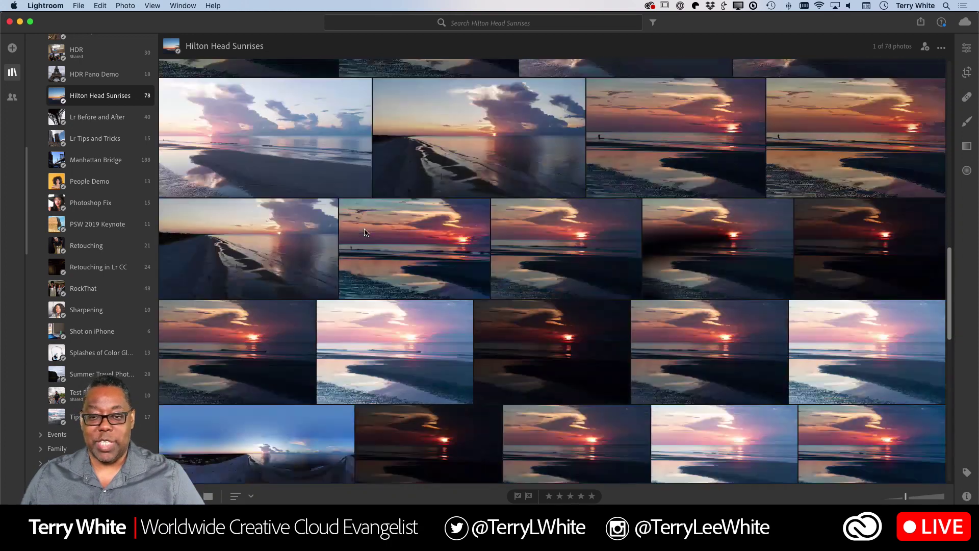
pyautogui.scroll(15, 364, 233)
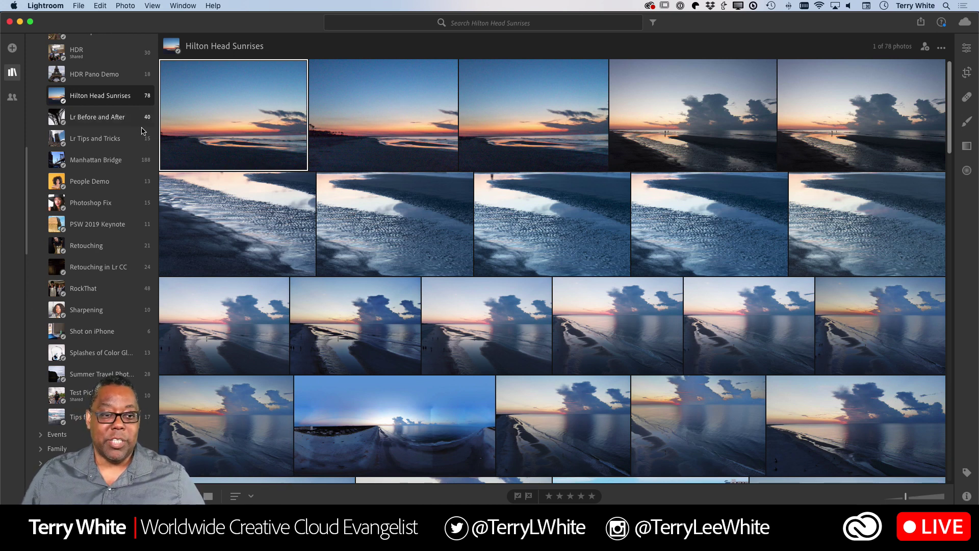
pyautogui.rightClick(116, 101)
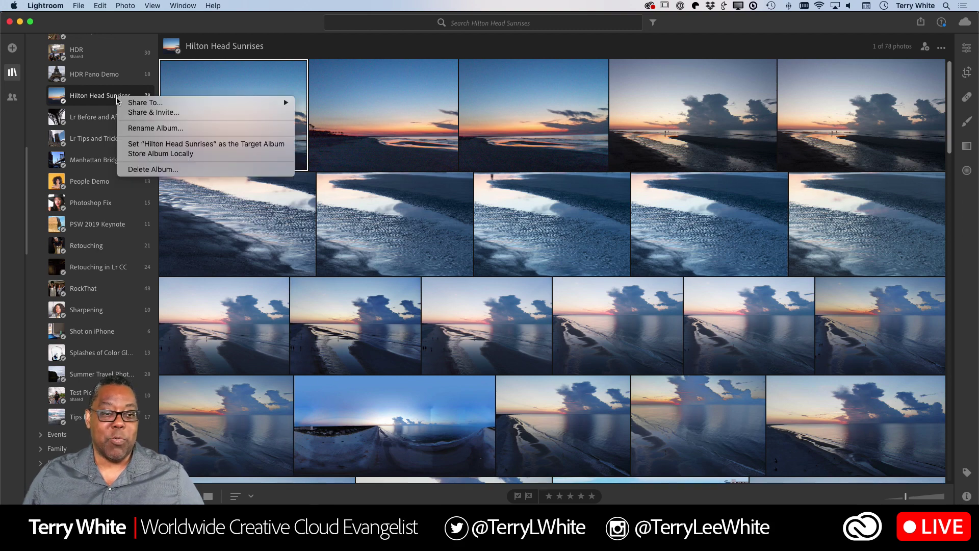
pyautogui.click(161, 112)
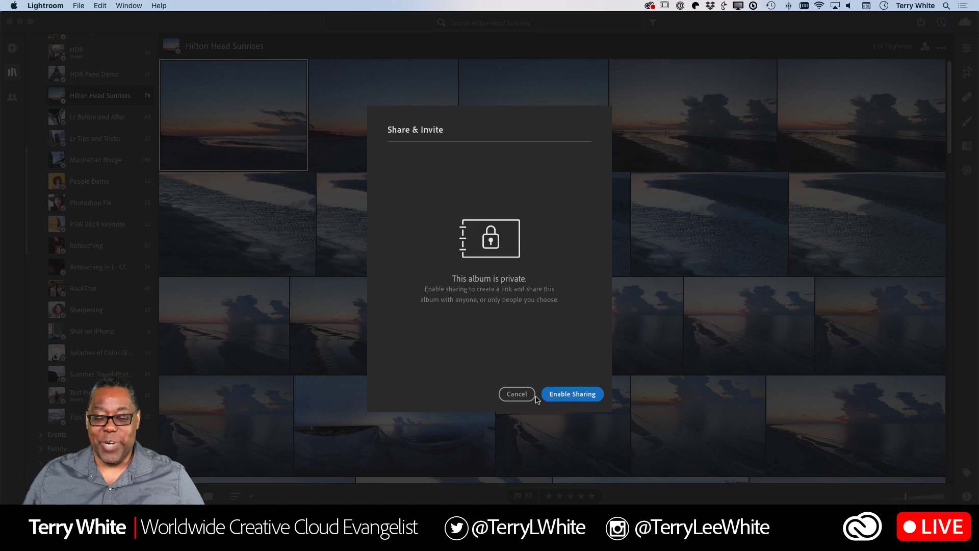
pyautogui.click(517, 395)
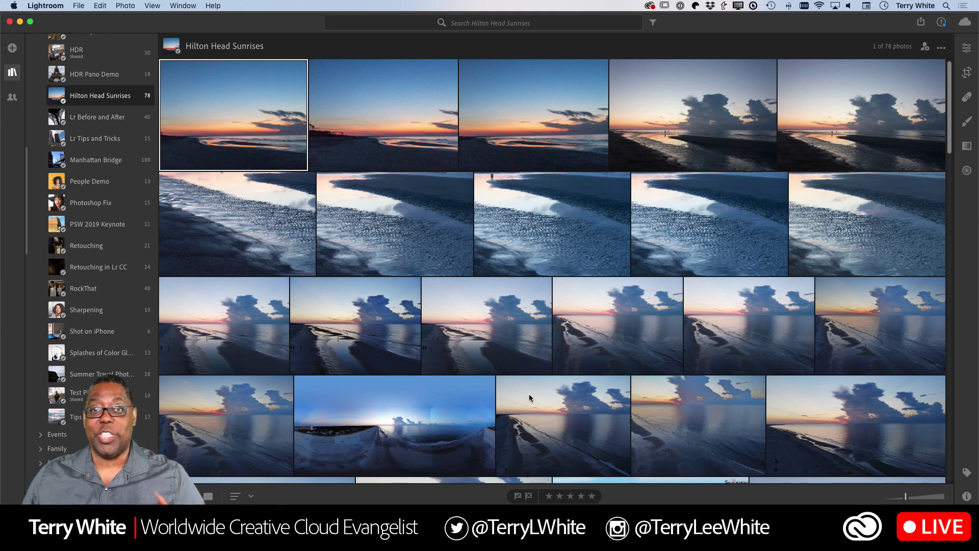
# Switch to Chrome and load lightroom.adobe.com to show the All Photos library
pyautogui.press('super+Tab')
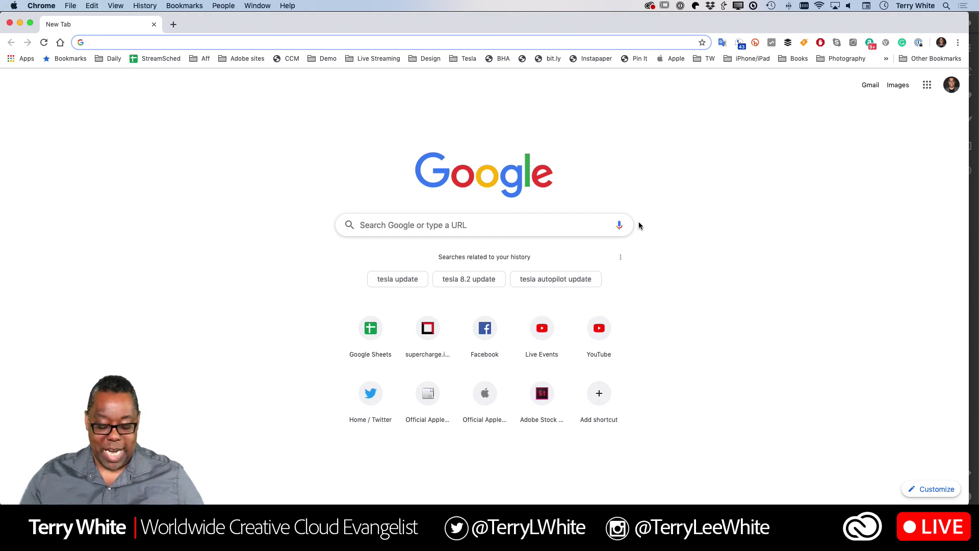
pyautogui.write('lightroom.adobe.com')
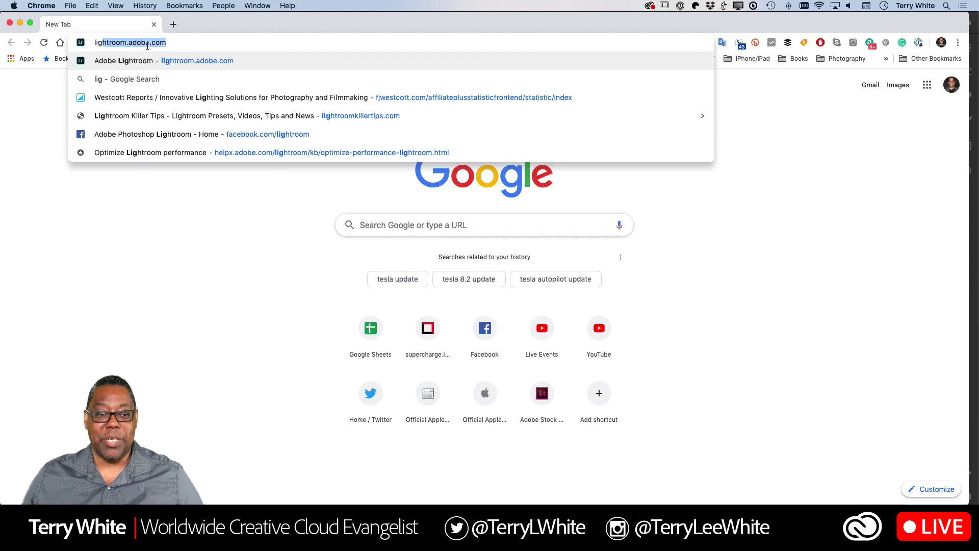
pyautogui.click(174, 42)
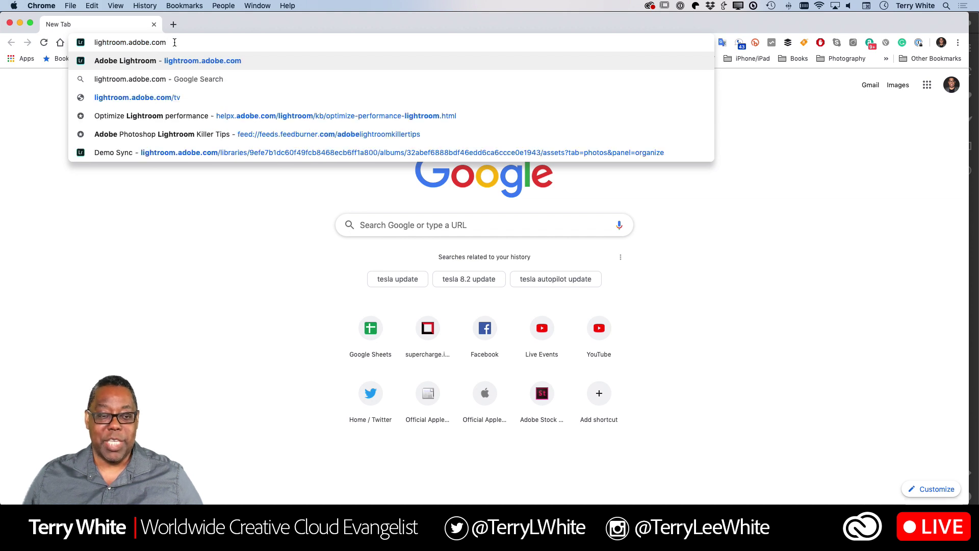
pyautogui.press('Return')
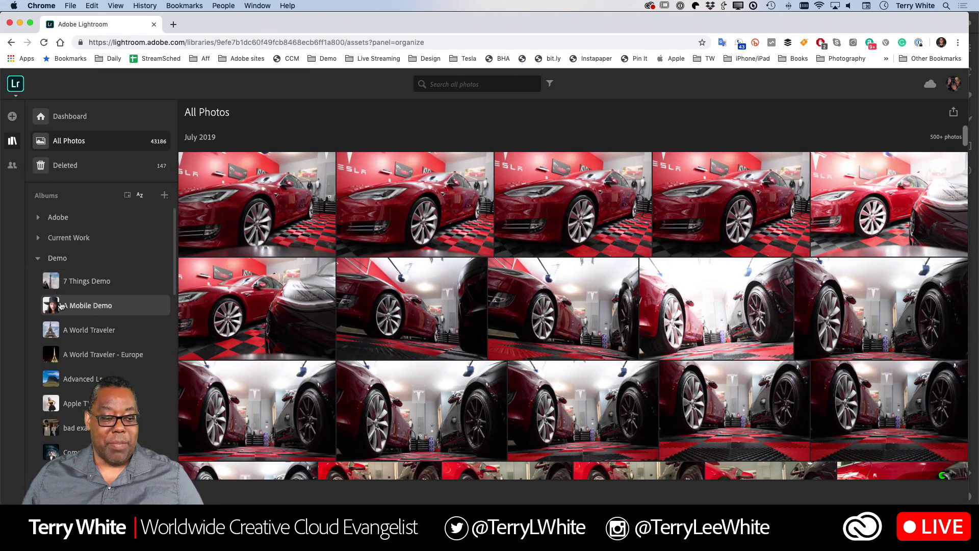
# Open the Hilton Head Sunrises album from the Albums list
pyautogui.scroll(-3, 73, 329)
pyautogui.scroll(-10, 76, 321)
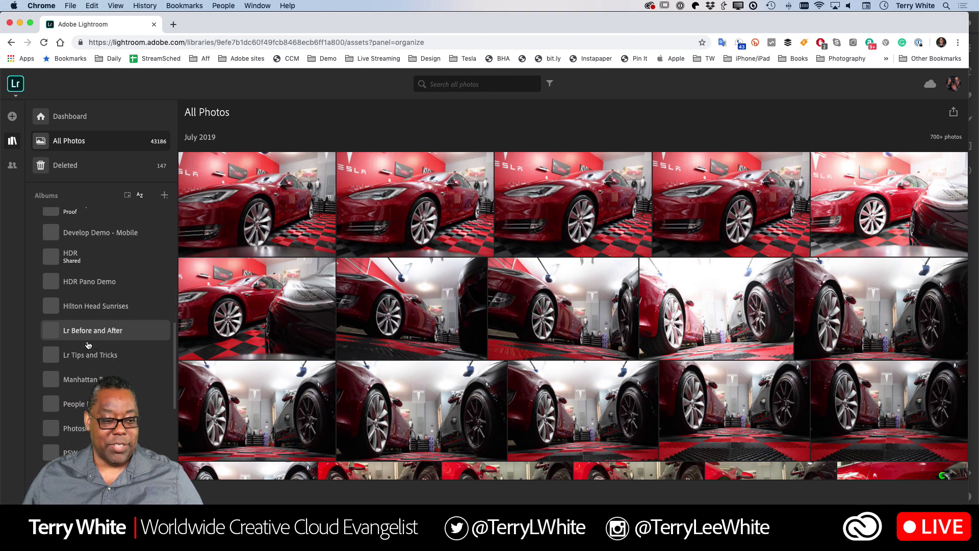
pyautogui.click(94, 306)
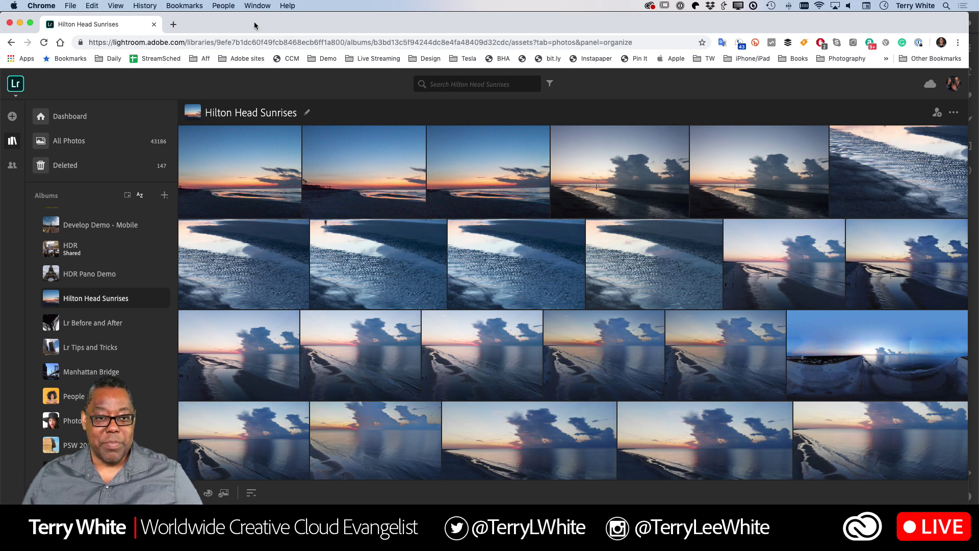
pyautogui.moveTo(254, 21); pyautogui.dragTo(292, 21)
pyautogui.moveTo(289, 25); pyautogui.dragTo(277, 24)
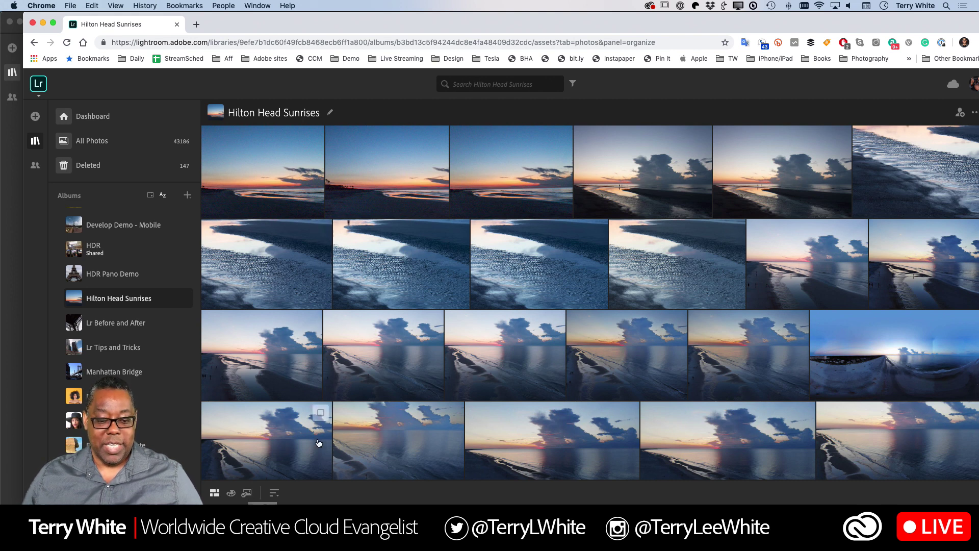
pyautogui.moveTo(332, 502)
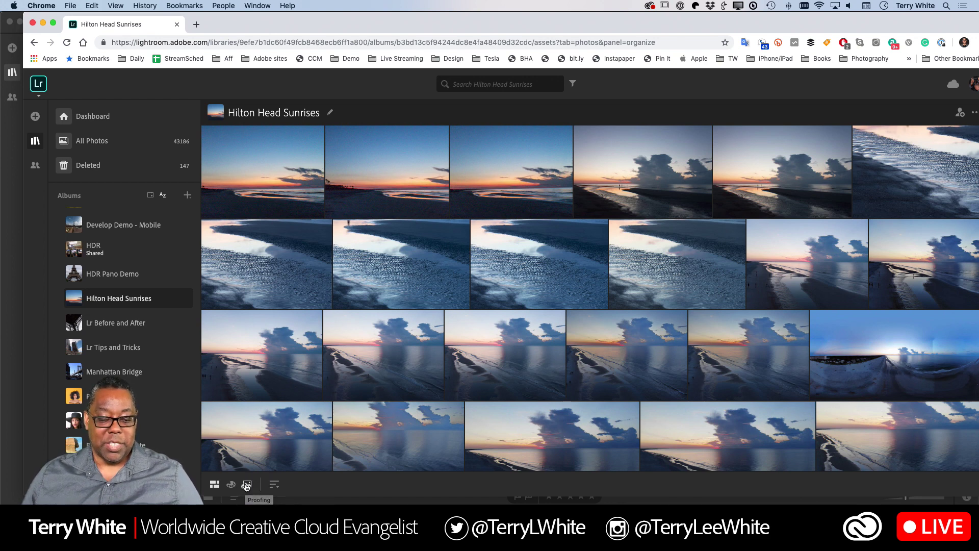
# Show the Hilton Head Sunrises album's proofing settings page
pyautogui.click(246, 485)
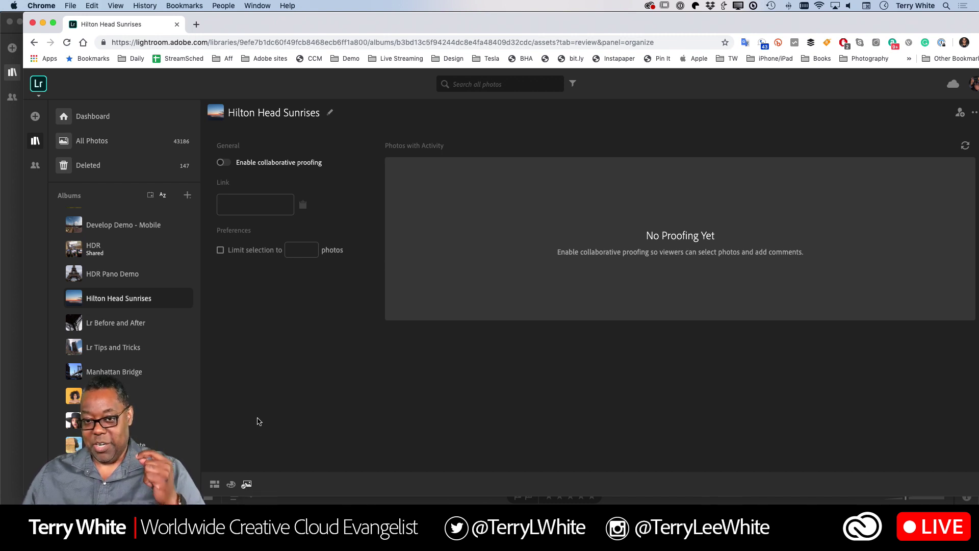
pyautogui.moveTo(488, 26); pyautogui.dragTo(465, 25)
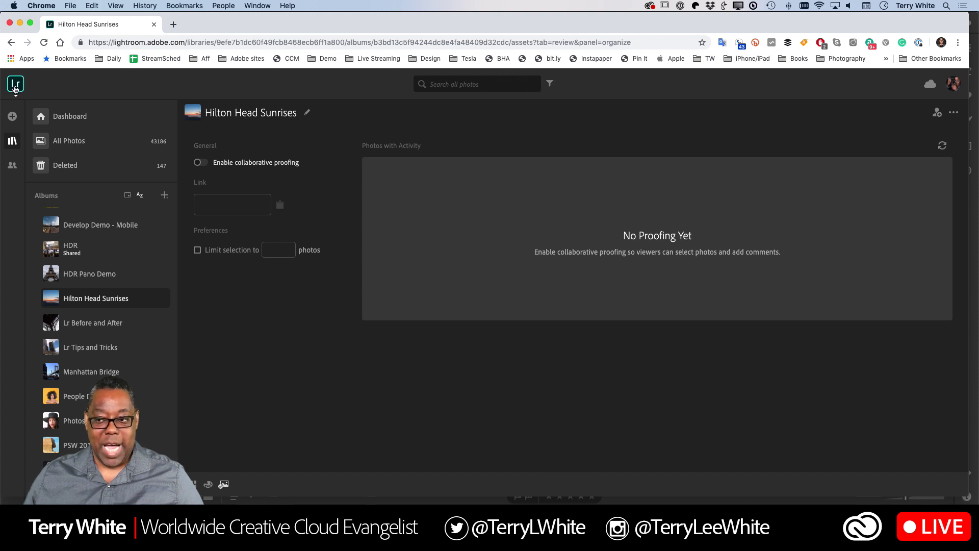
pyautogui.click(16, 86)
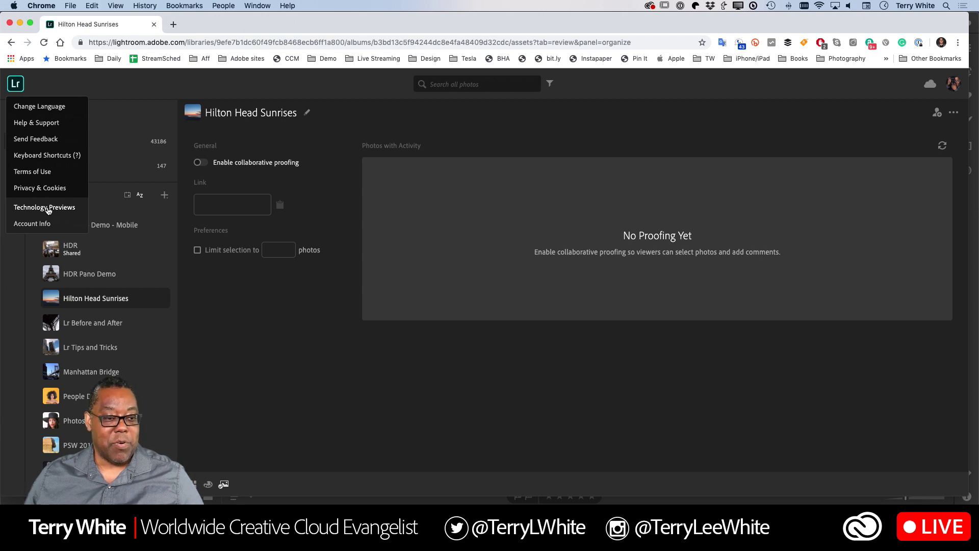
pyautogui.click(48, 209)
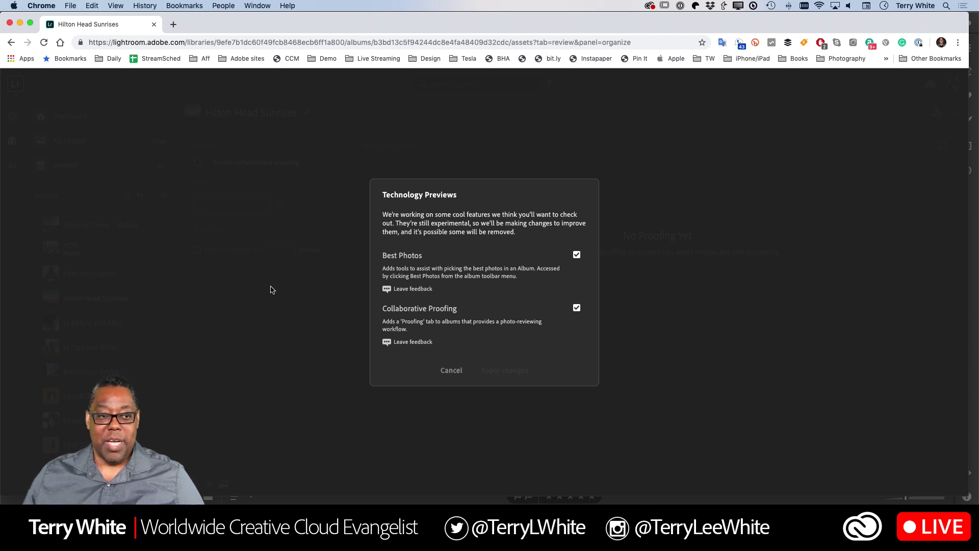
pyautogui.click(11, 43)
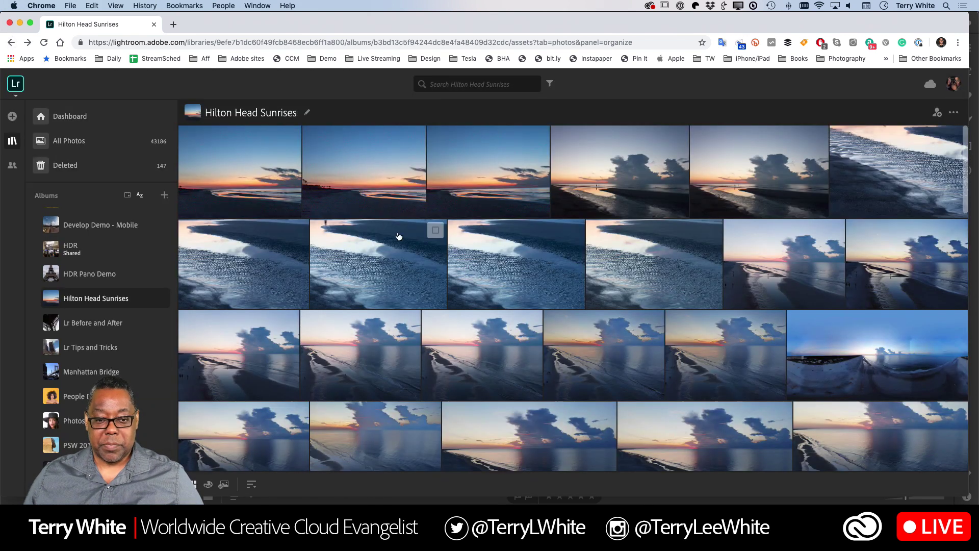
pyautogui.click(223, 484)
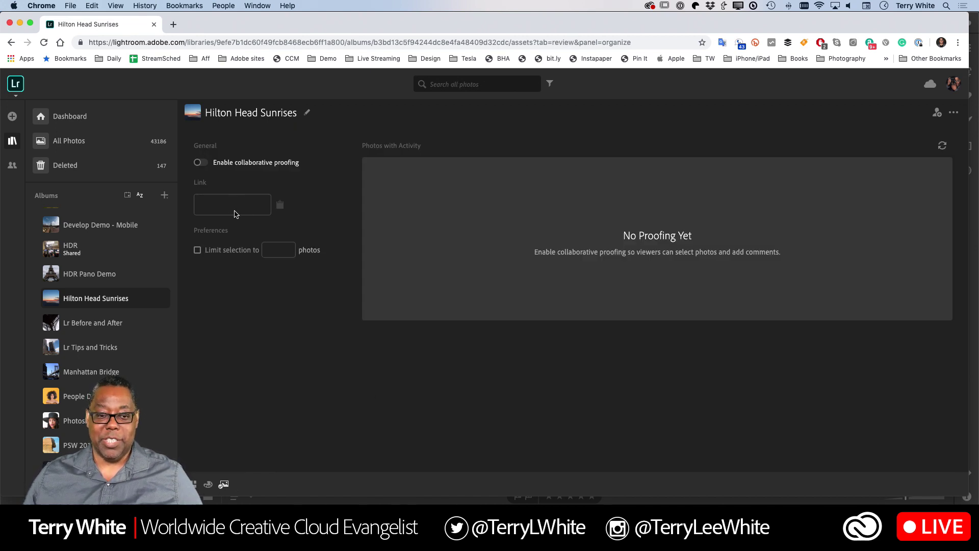
# Enable collaborative proofing and tick Limit selection, which defaults to 1 photo
pyautogui.click(201, 163)
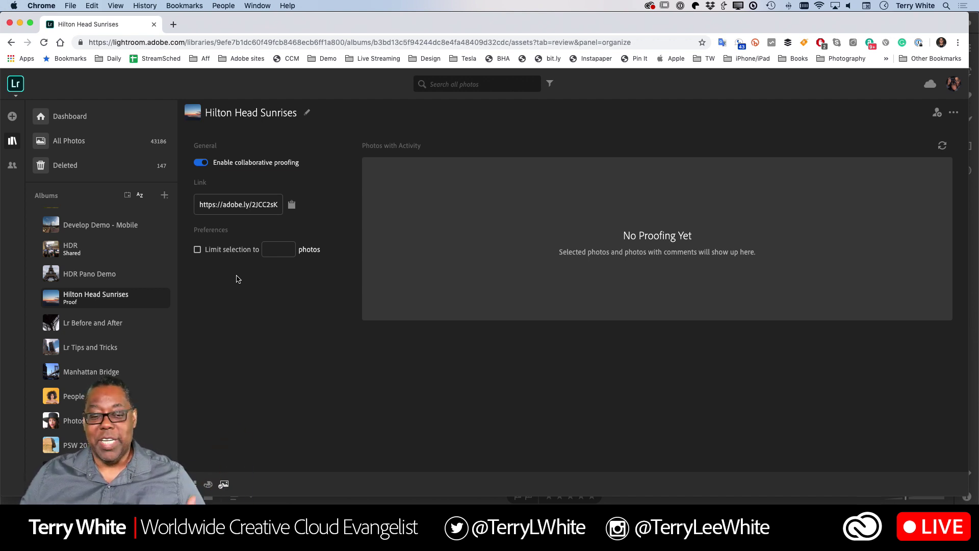
pyautogui.click(218, 256)
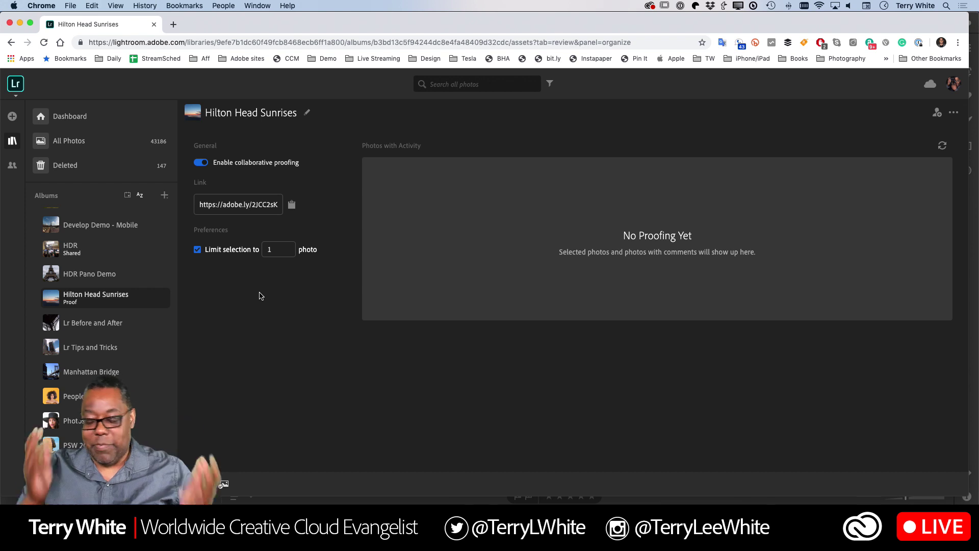
# Raise the proofing selection limit to 10 and copy the album's share link
pyautogui.click(275, 250)
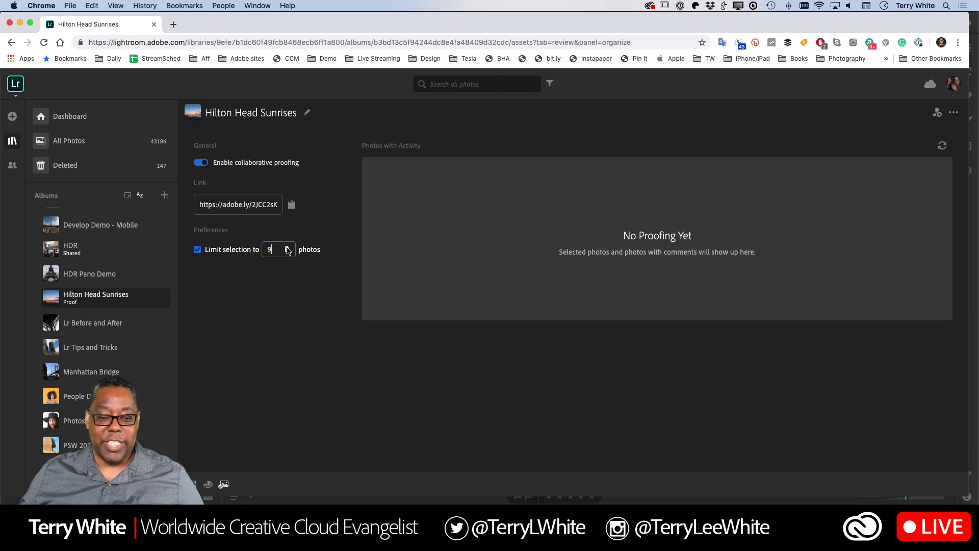
pyautogui.click(287, 247)
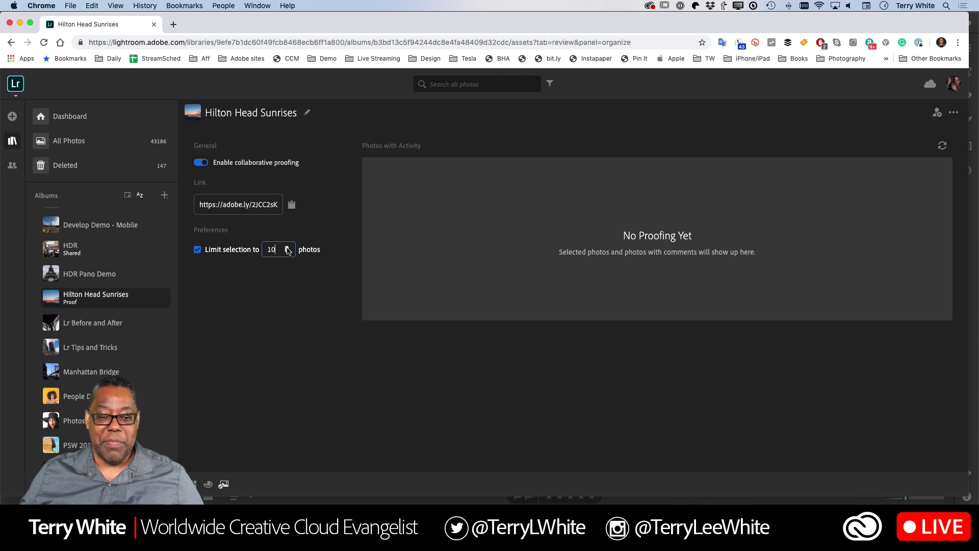
pyautogui.click(285, 304)
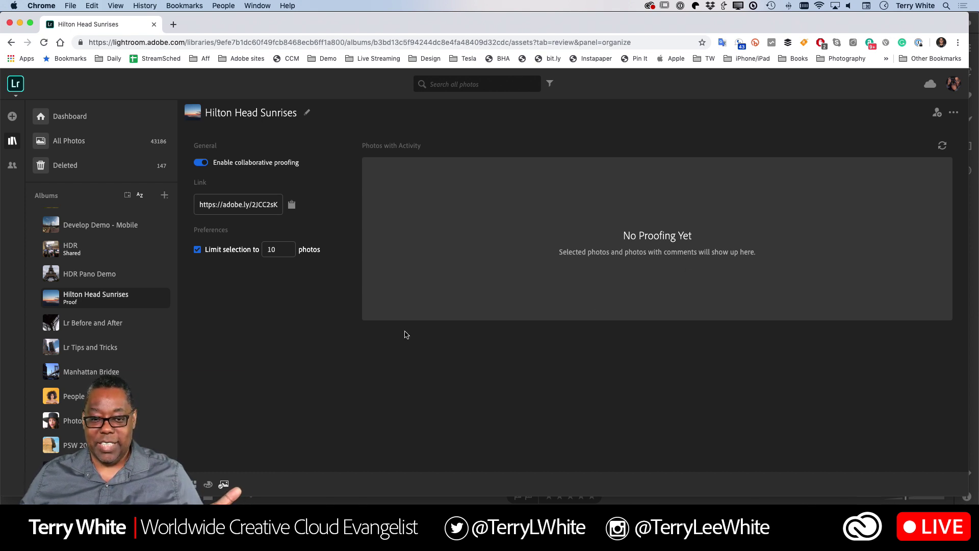
pyautogui.click(292, 205)
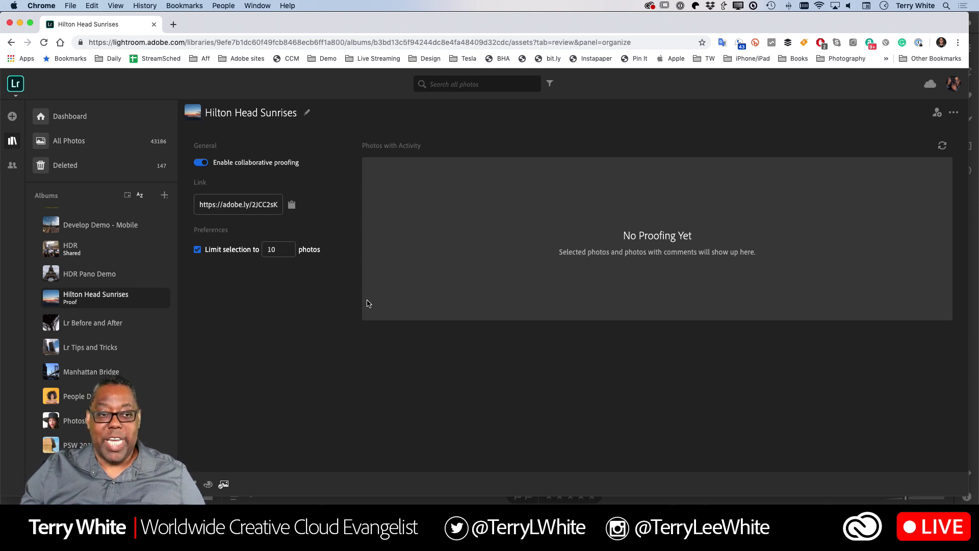
# Open a new incognito window and load the copied adobe.ly proofing link
pyautogui.click(70, 5)
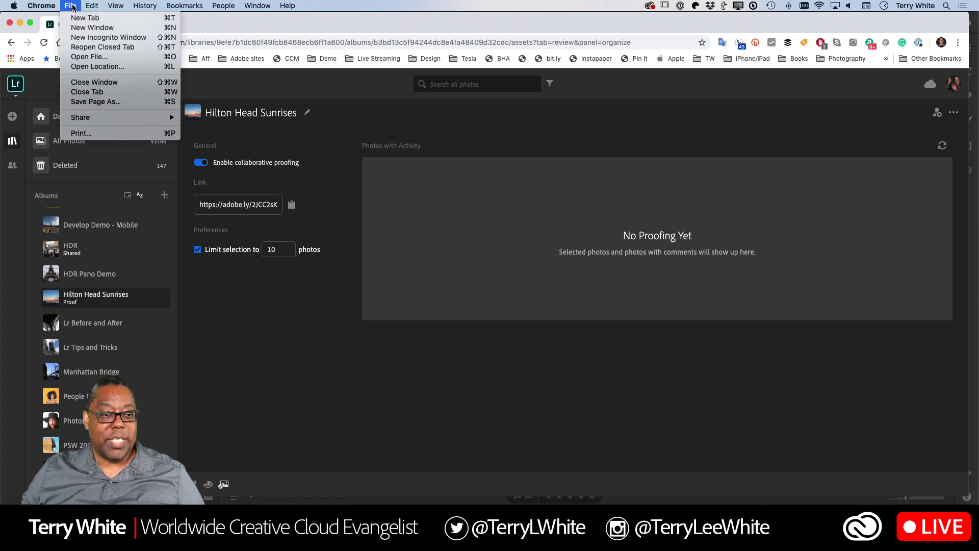
pyautogui.click(80, 36)
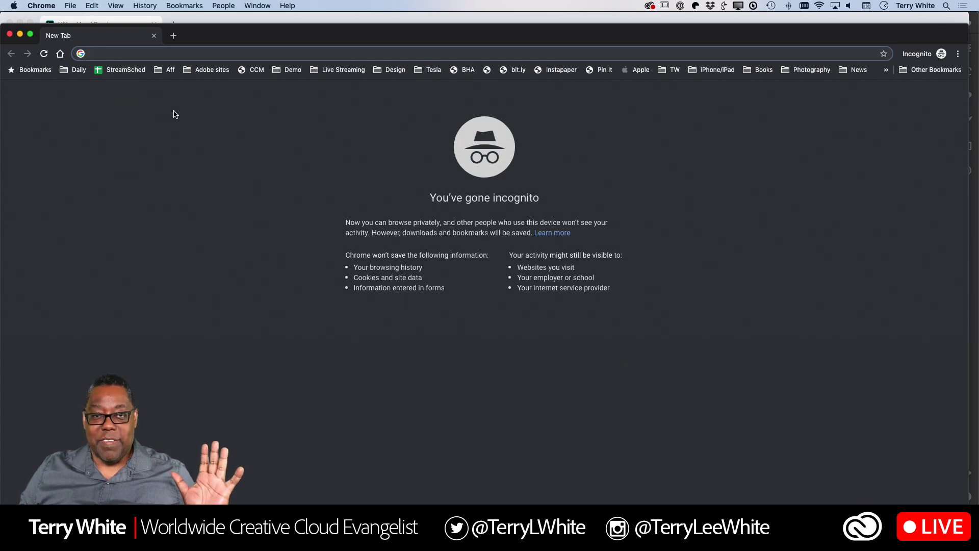
pyautogui.press('super+v')
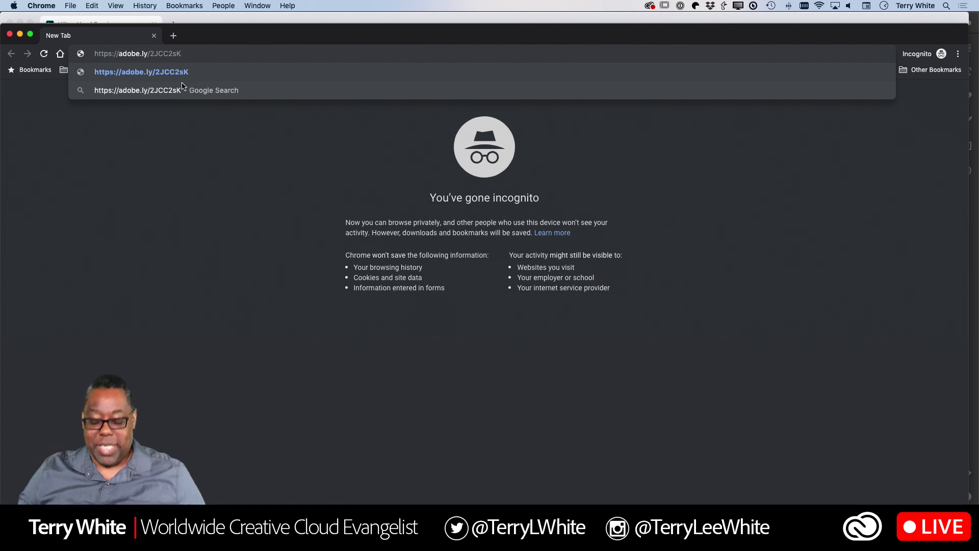
pyautogui.press('Return')
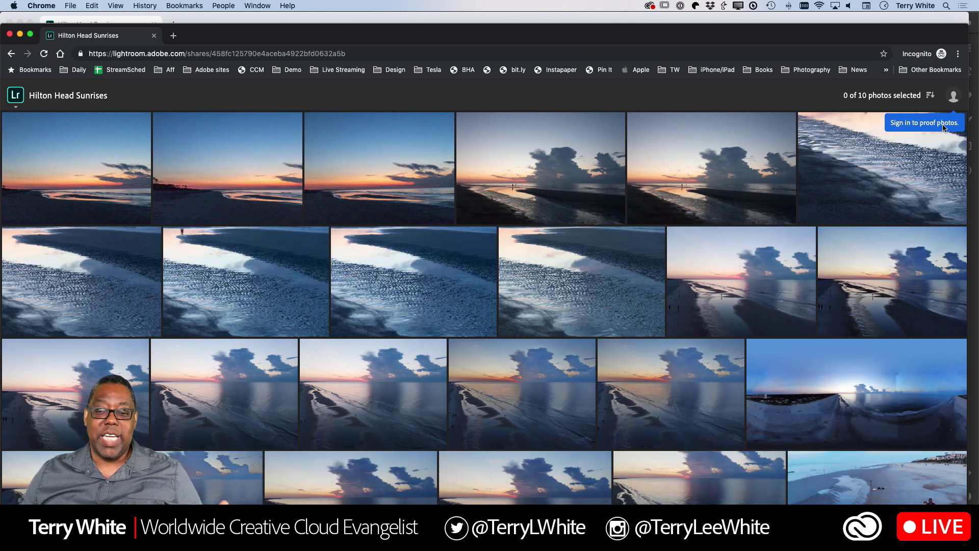
# Browse the shared album, then choose Sign in from the avatar menu
pyautogui.scroll(-10, 762, 197)
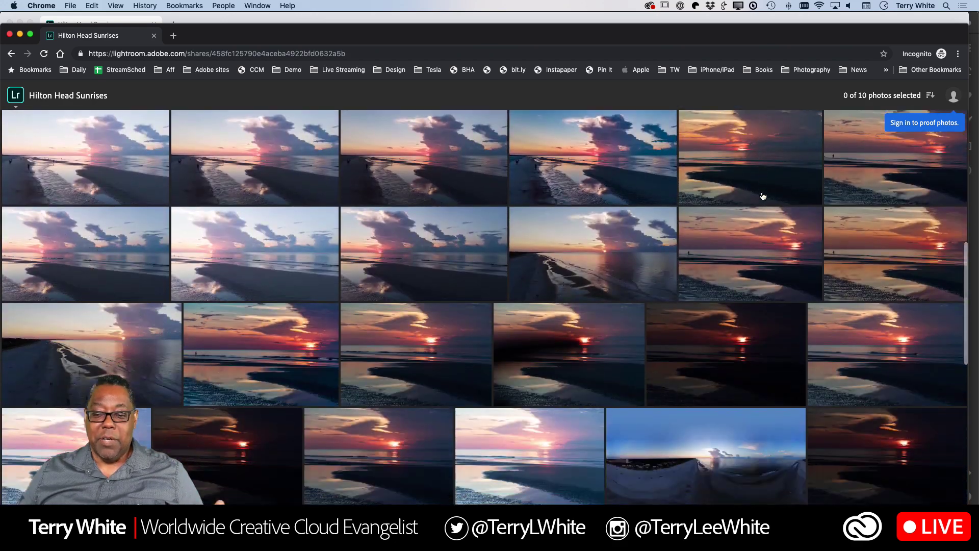
pyautogui.scroll(-15, 762, 196)
pyautogui.scroll(13, 763, 196)
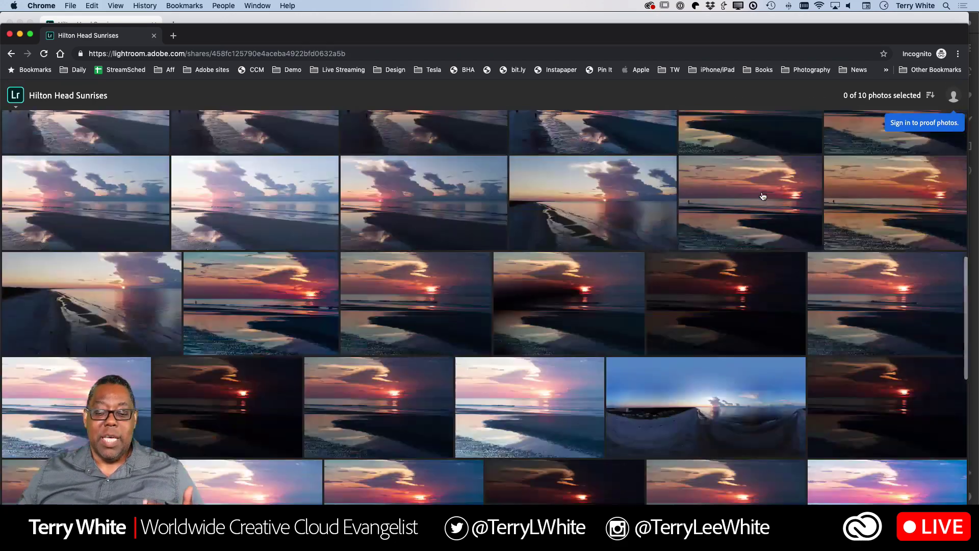
pyautogui.scroll(10, 762, 196)
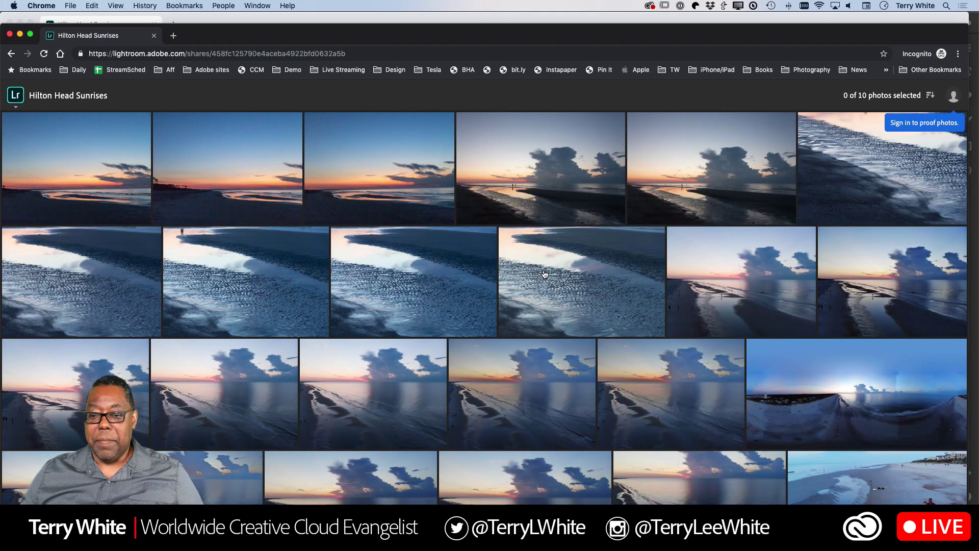
pyautogui.scroll(-10, 544, 274)
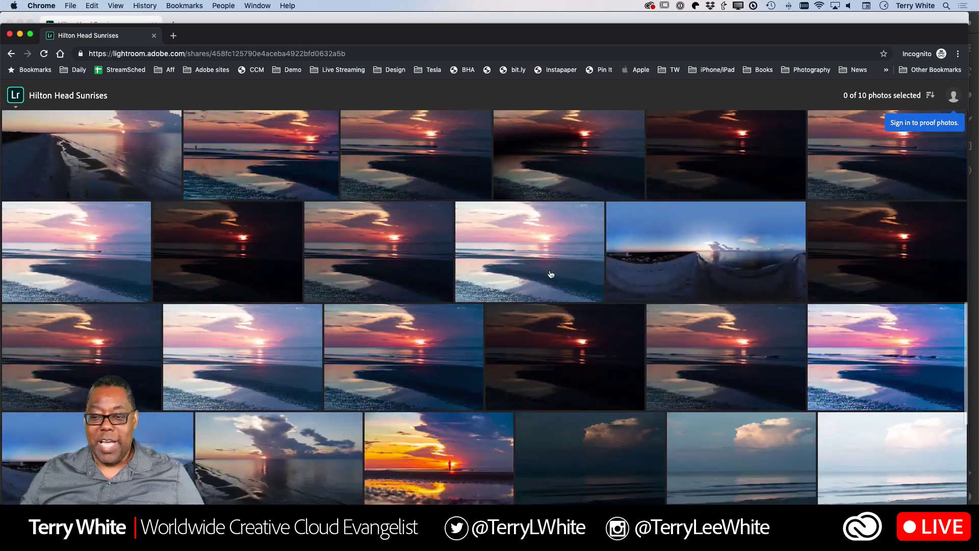
pyautogui.scroll(-6, 551, 274)
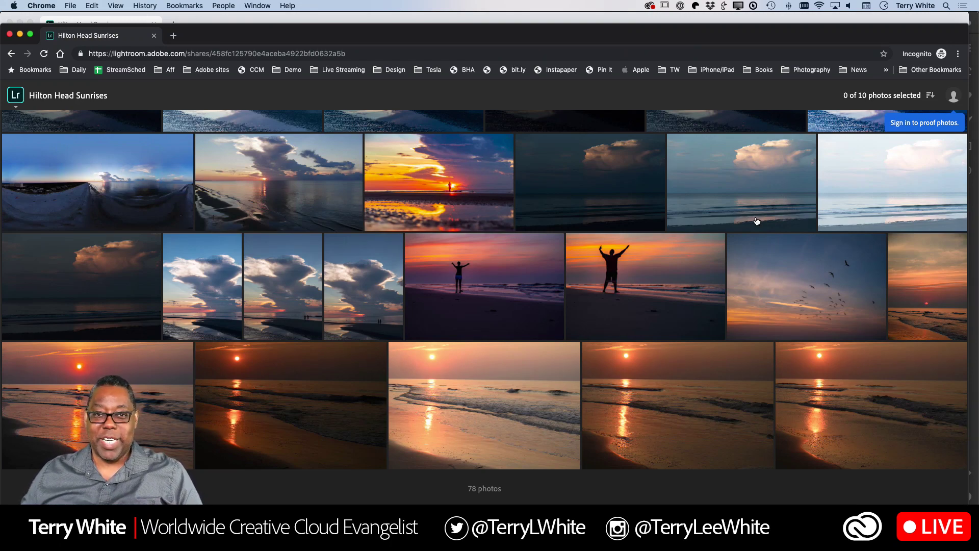
pyautogui.scroll(15, 757, 221)
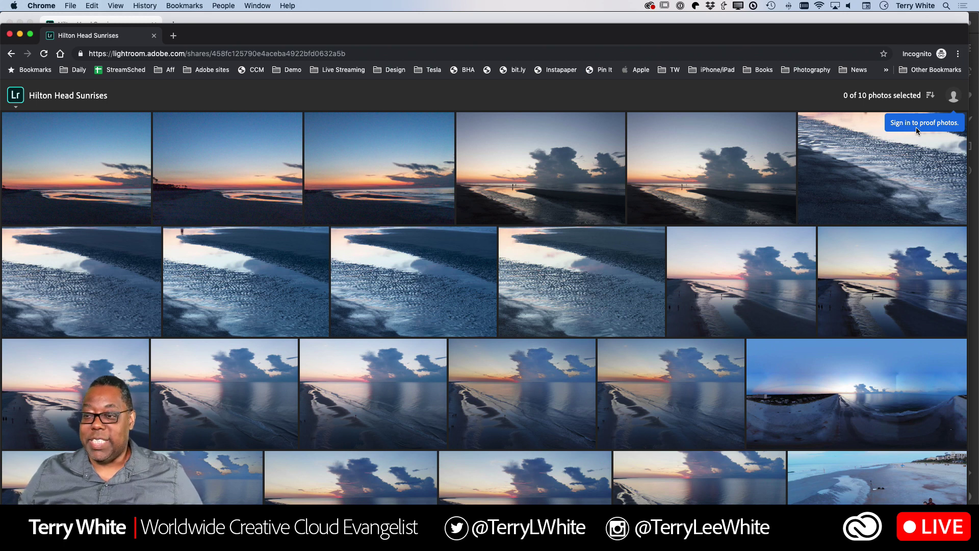
pyautogui.click(951, 102)
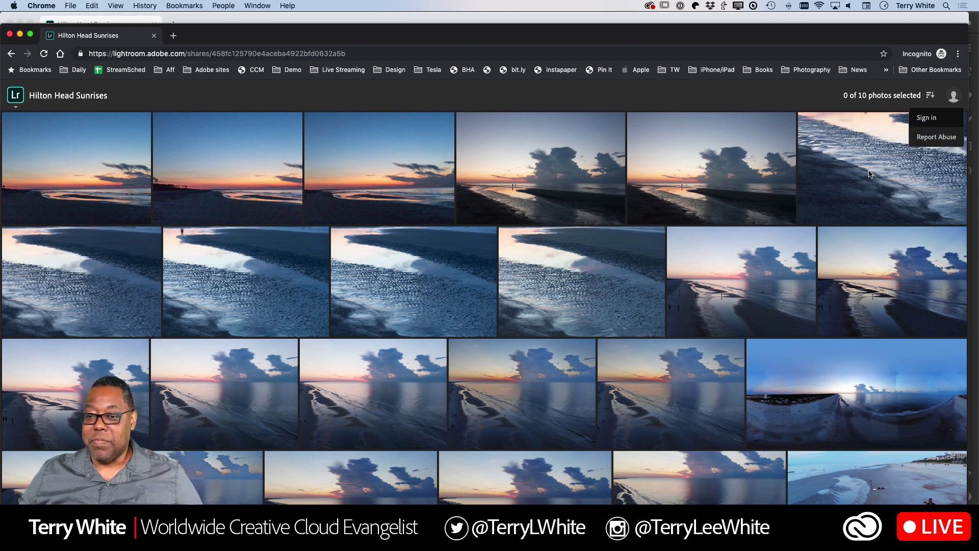
pyautogui.click(933, 119)
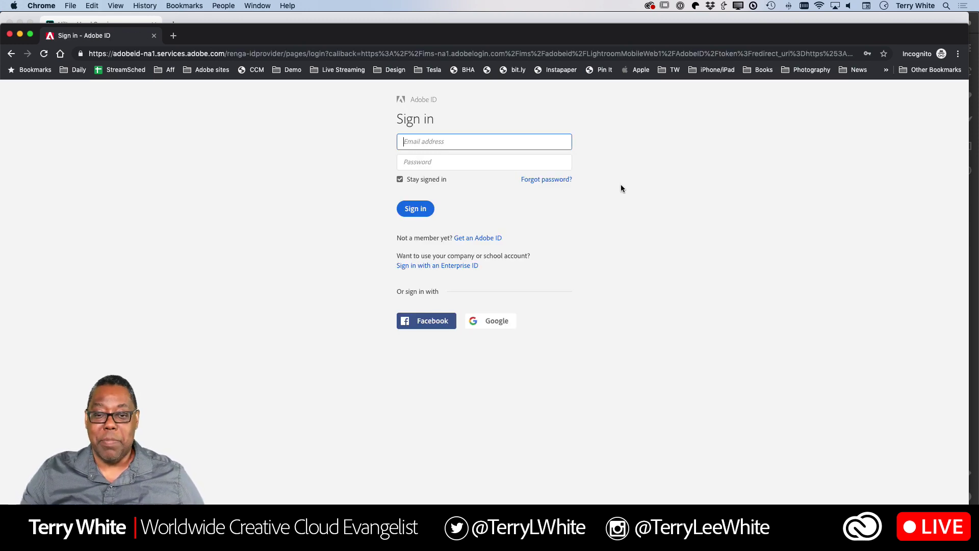
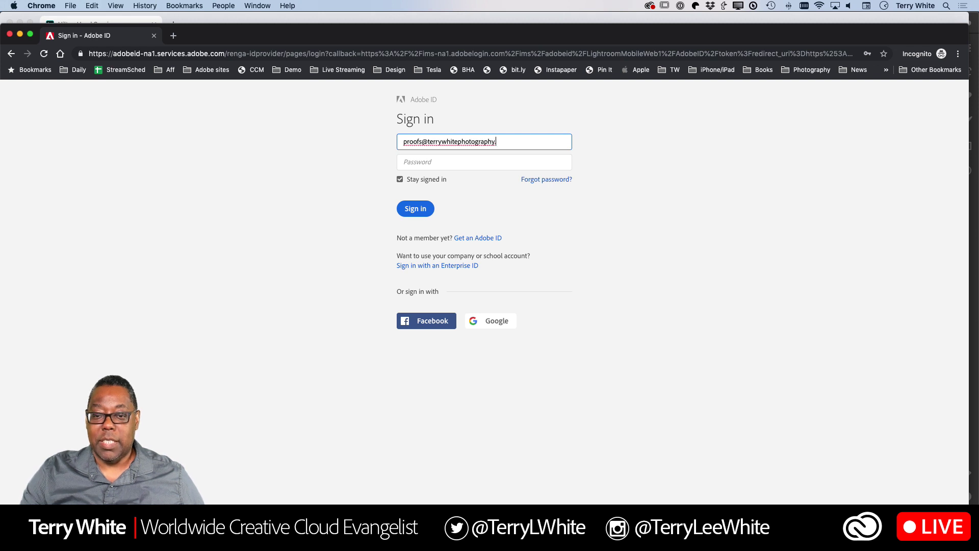
# Sign in with the client's Adobe ID email and password
pyautogui.press('Tab')
pyautogui.write('•')
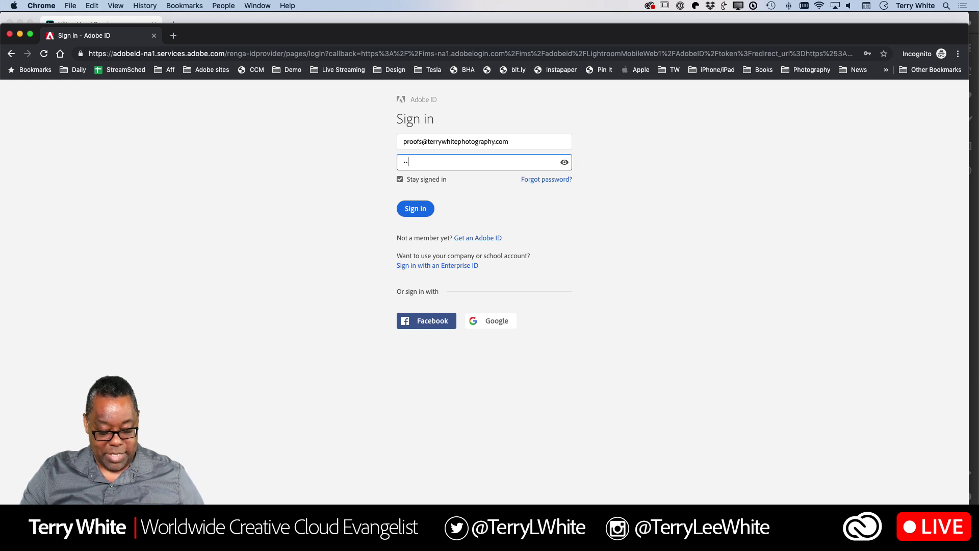
pyautogui.write('•••')
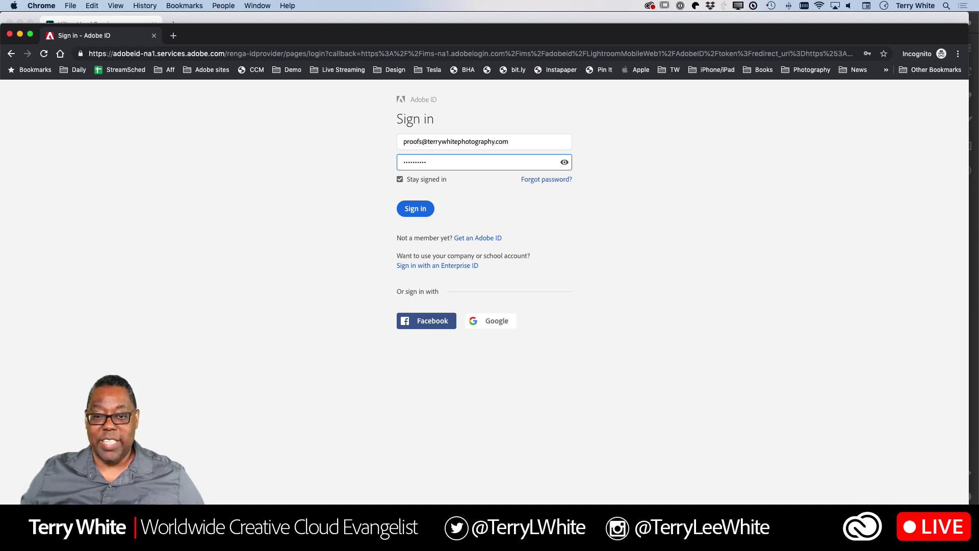
pyautogui.click(412, 211)
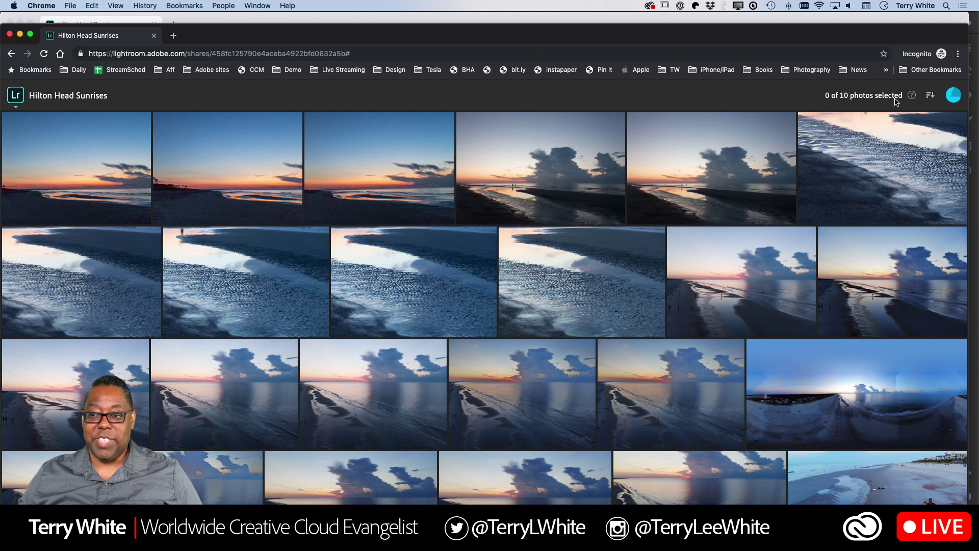
# Select the aerial sunrise with the towering cloud as a proof
pyautogui.scroll(-2, 683, 220)
pyautogui.scroll(-2, 683, 221)
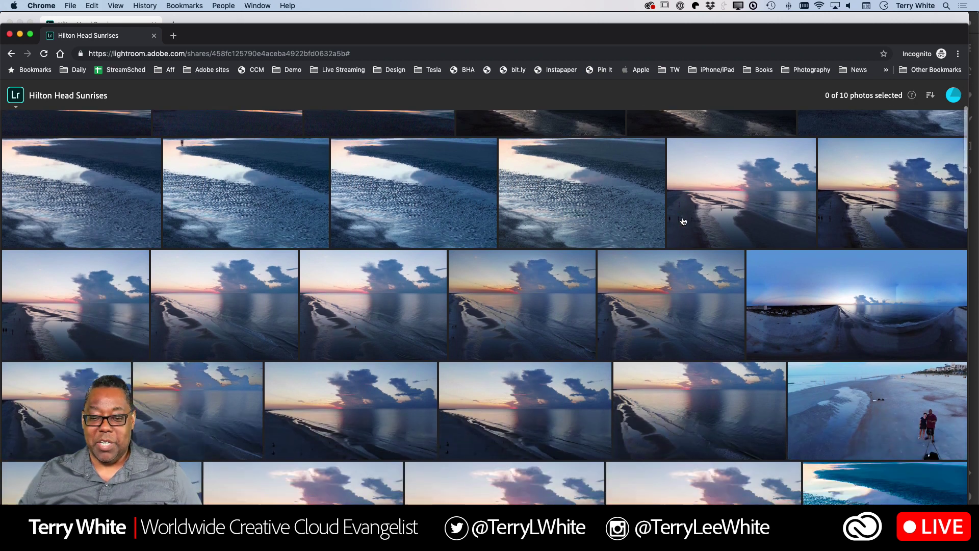
pyautogui.click(497, 307)
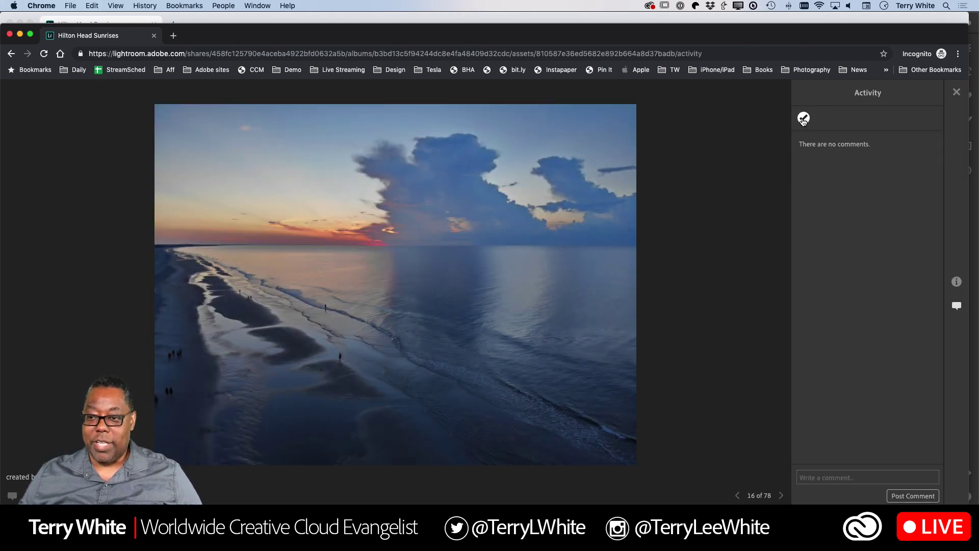
pyautogui.click(803, 119)
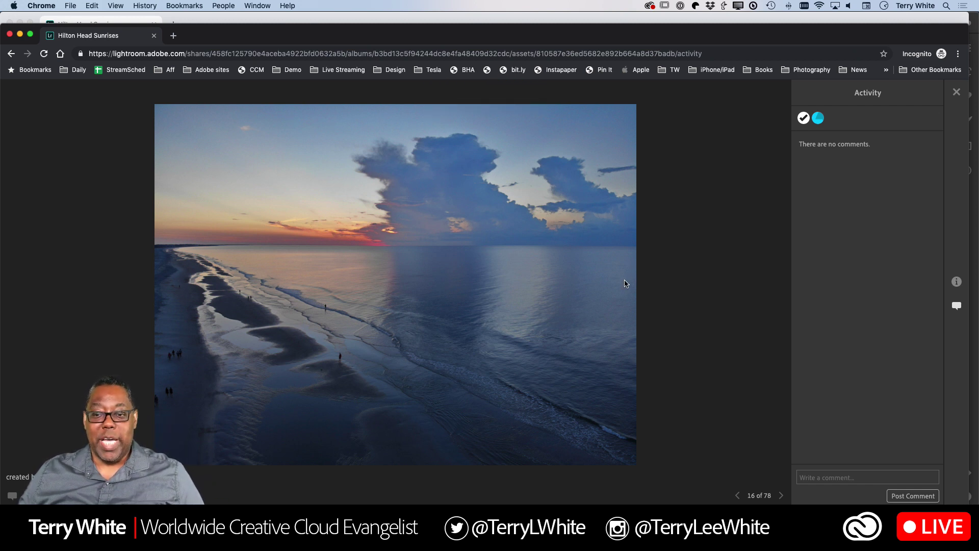
# Step forward to photo 20 of 78, then return to the album grid
pyautogui.click(781, 496)
pyautogui.click(781, 496)
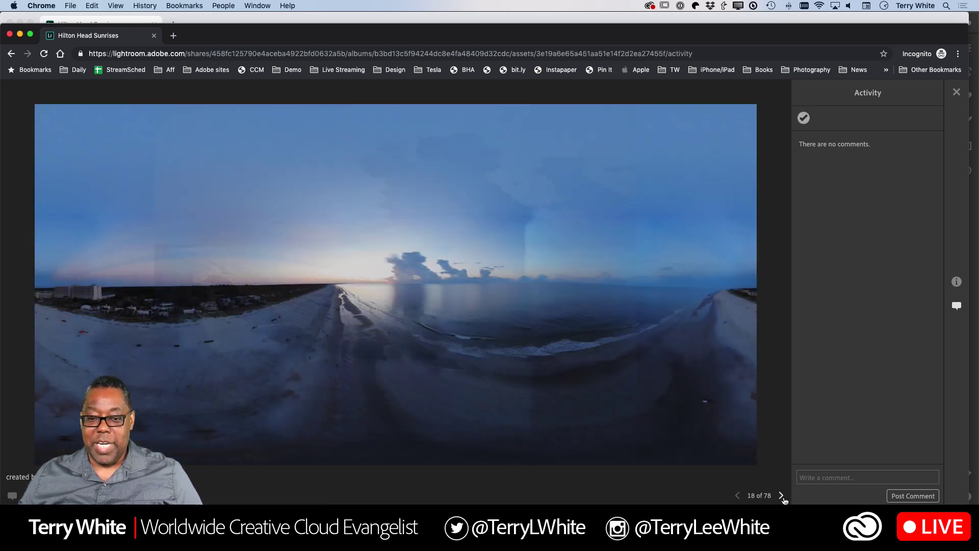
pyautogui.click(781, 497)
pyautogui.click(782, 496)
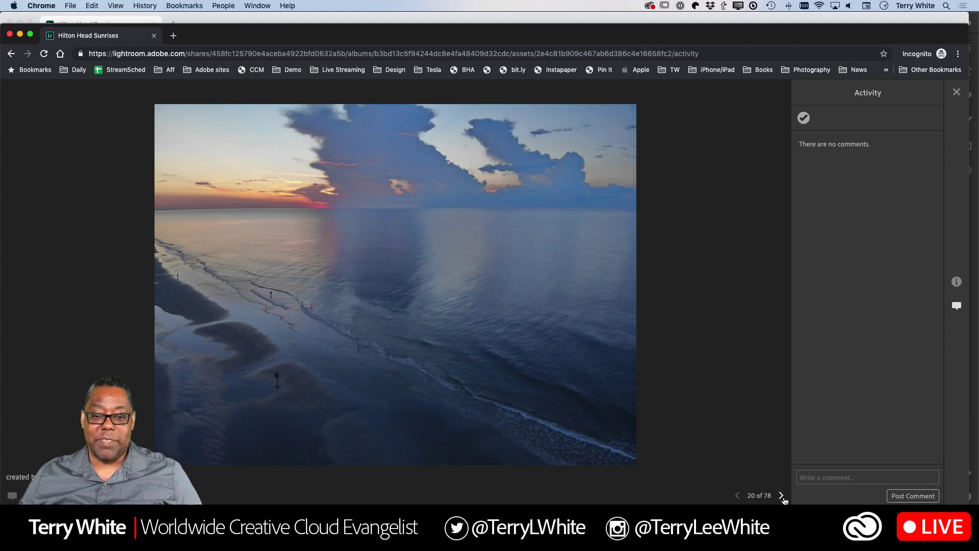
pyautogui.click(956, 93)
# Select the red sunset with the lone figure in the surf as a proof
pyautogui.scroll(-5, 606, 237)
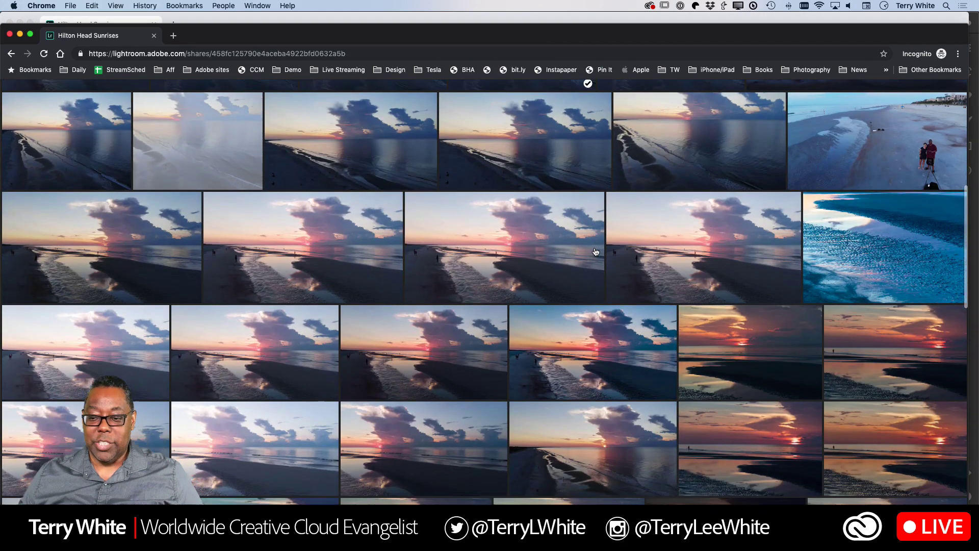
pyautogui.scroll(-1, 594, 251)
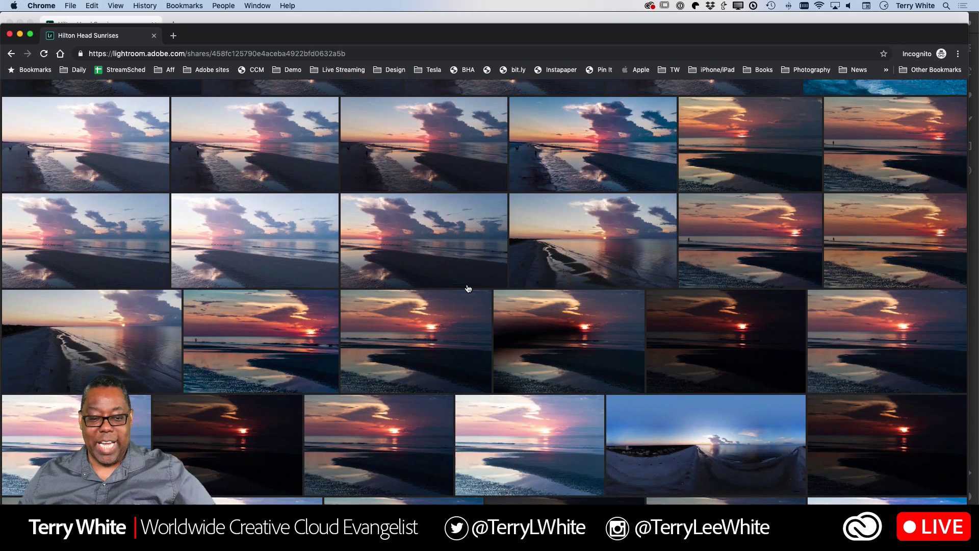
pyautogui.click(262, 350)
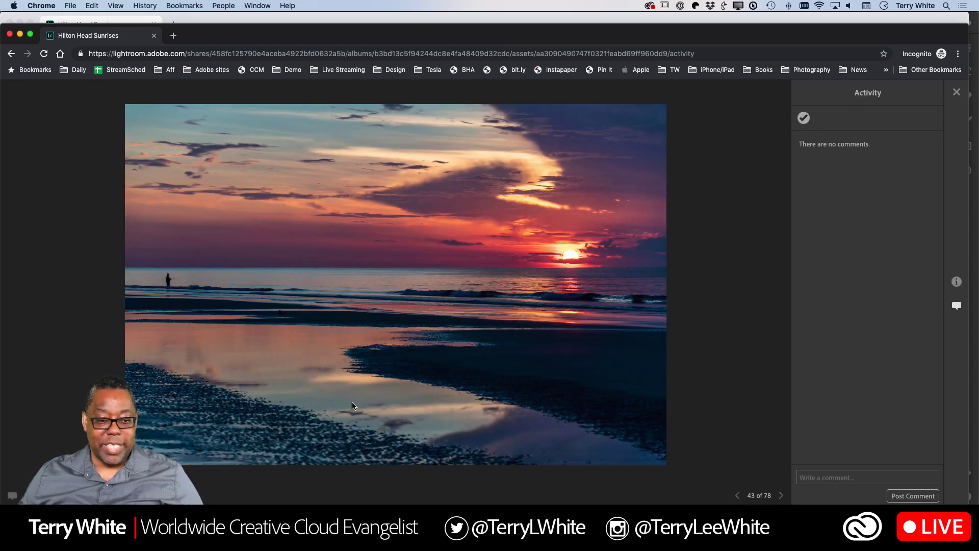
pyautogui.click(803, 118)
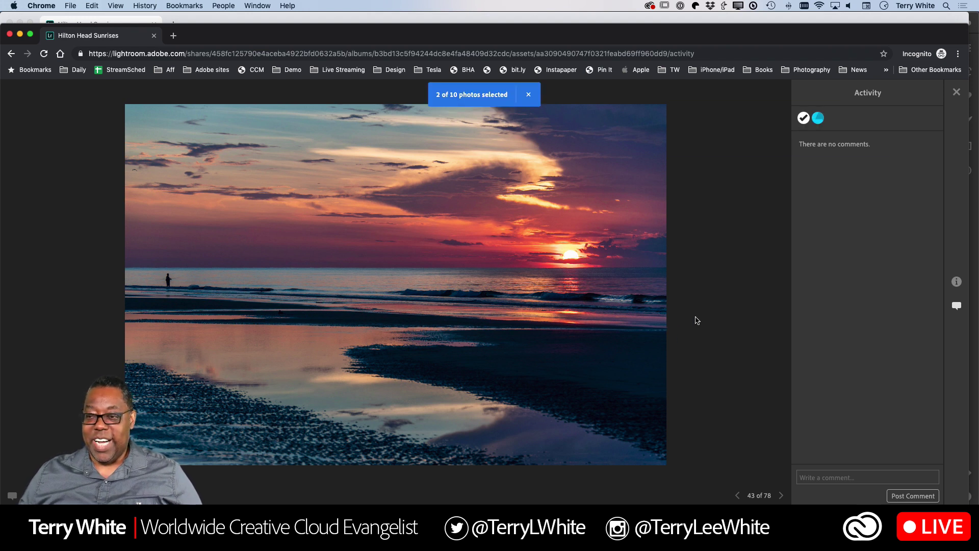
pyautogui.click(959, 93)
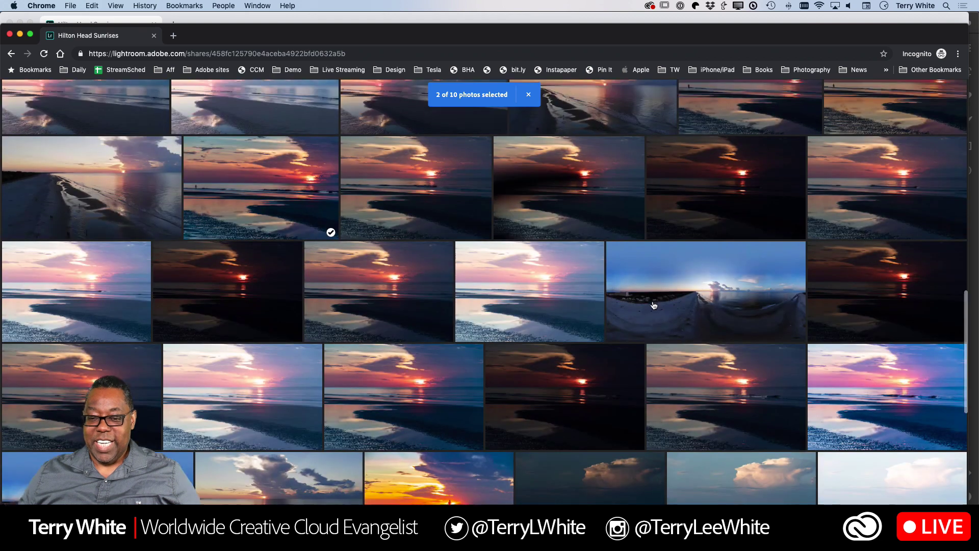
# View the orange sunset with the silhouetted runner without selecting it
pyautogui.scroll(-3, 431, 392)
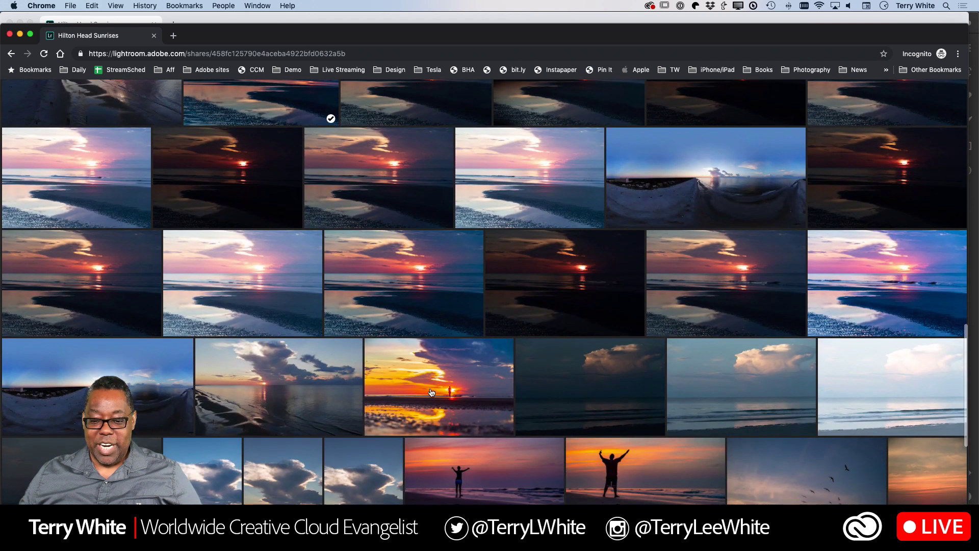
pyautogui.click(432, 392)
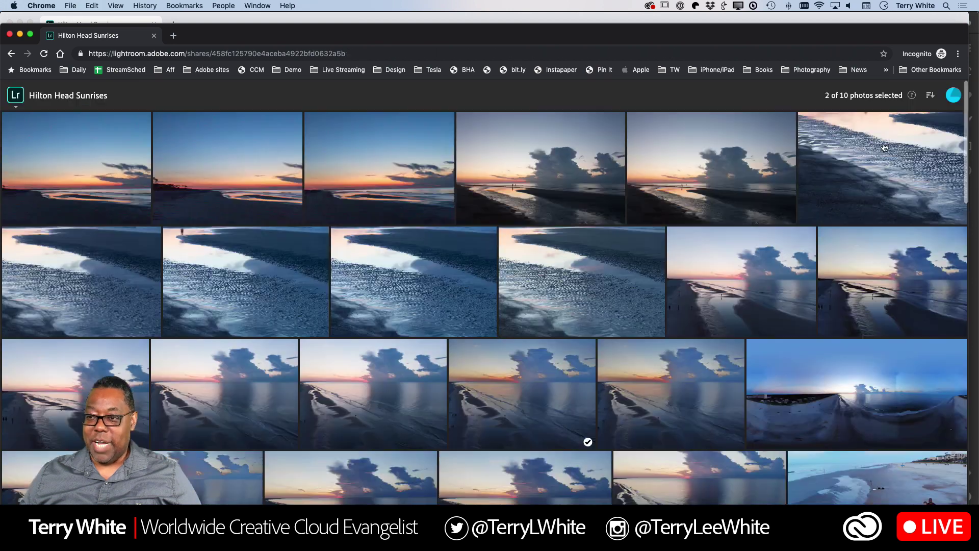
pyautogui.click(956, 92)
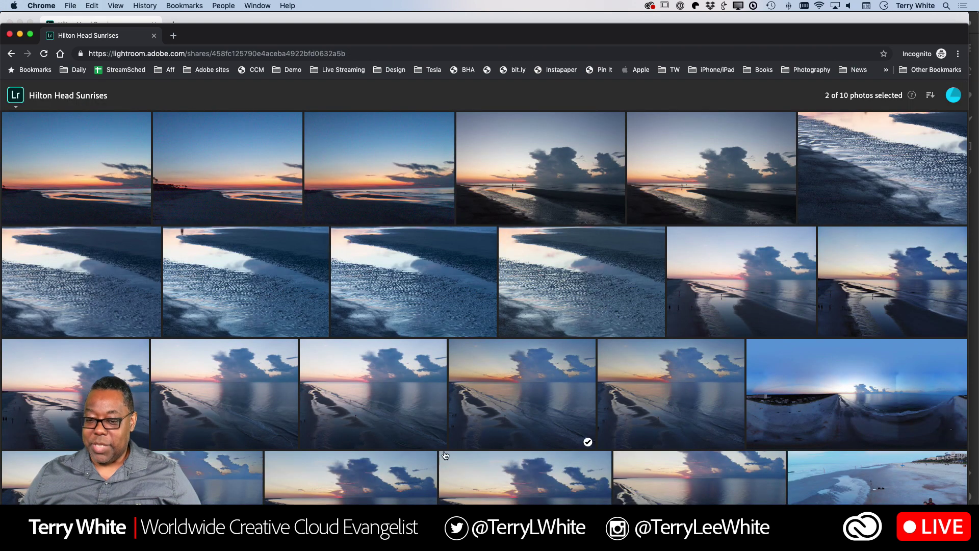
# Mark the orange sunset with the silhouetted runner as a selected proof, making 3 of 10
pyautogui.scroll(-6, 508, 397)
pyautogui.scroll(-15, 508, 397)
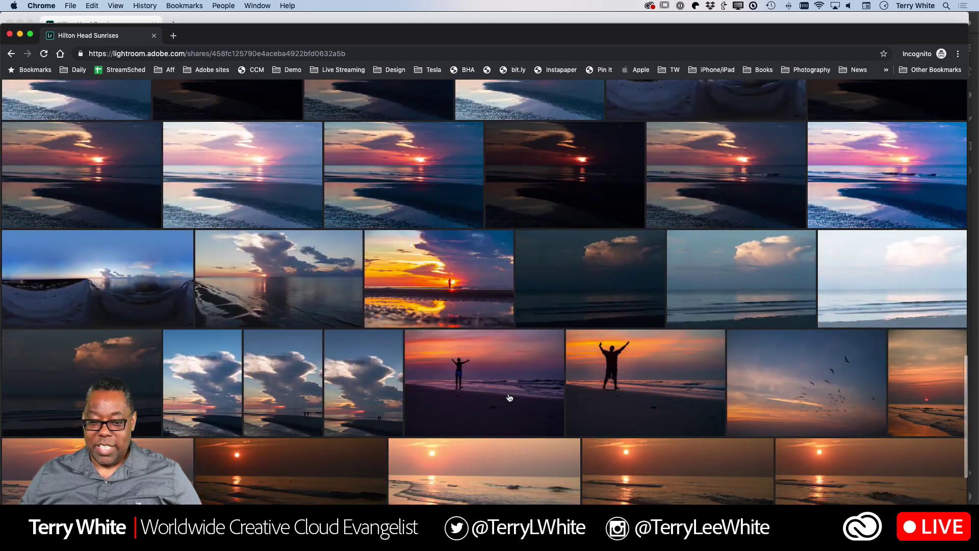
pyautogui.scroll(-1, 509, 397)
pyautogui.click(458, 257)
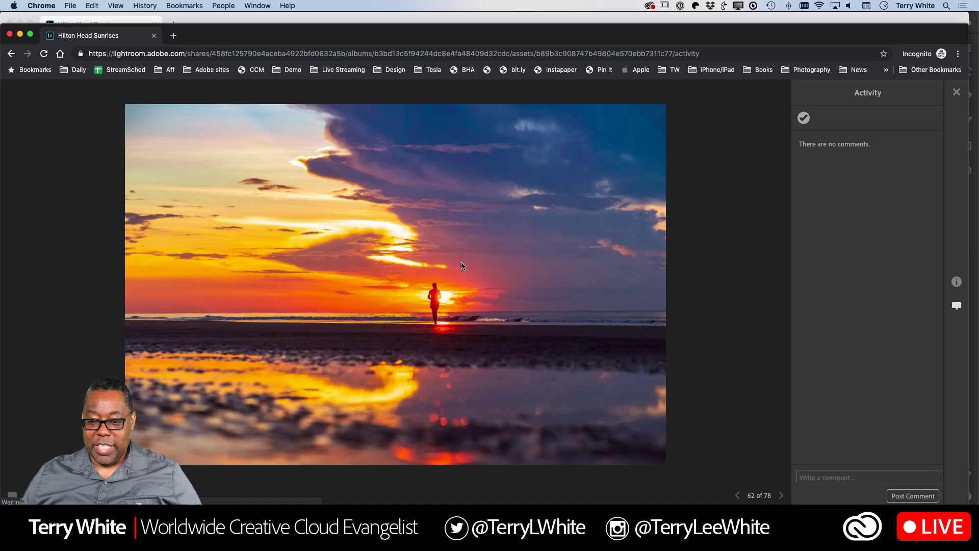
pyautogui.click(799, 119)
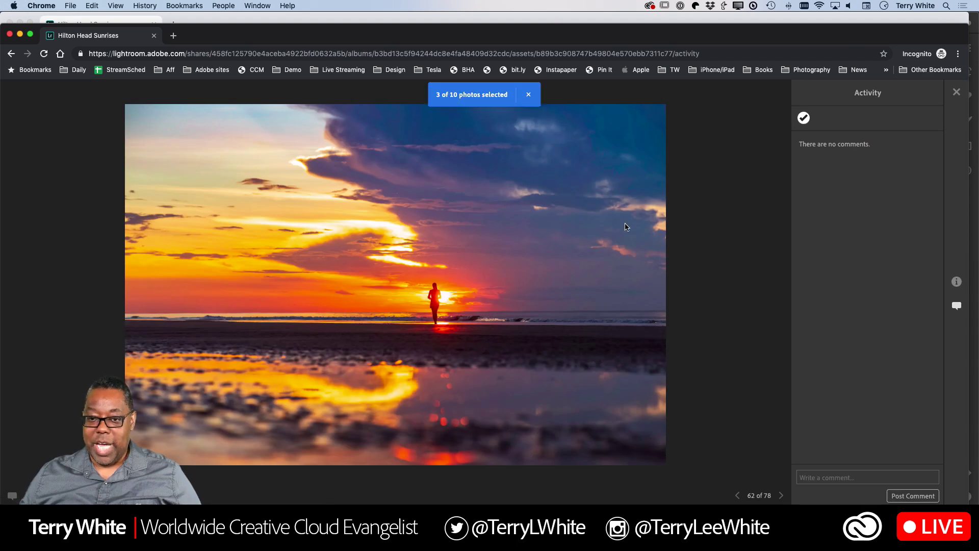
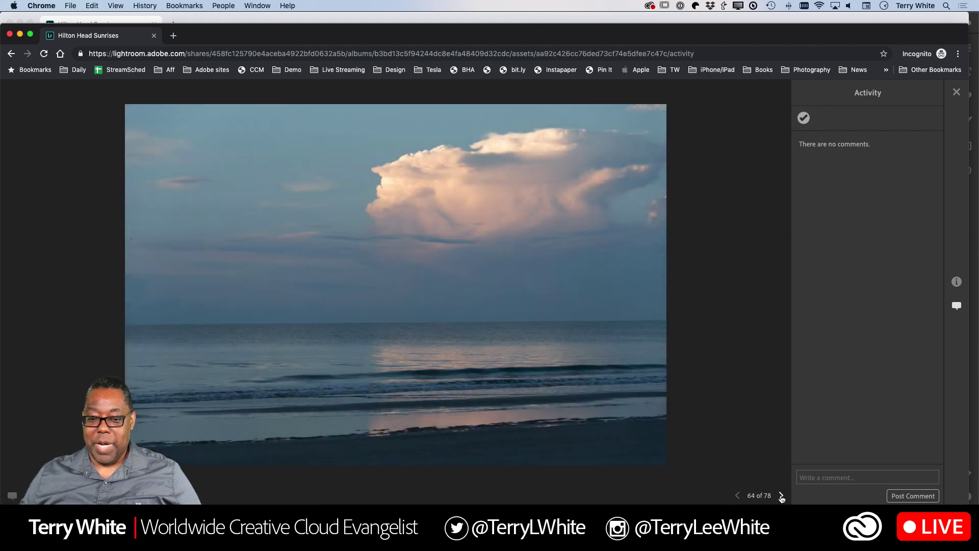
pyautogui.click(781, 495)
pyautogui.click(781, 496)
pyautogui.click(781, 496)
pyautogui.click(781, 496)
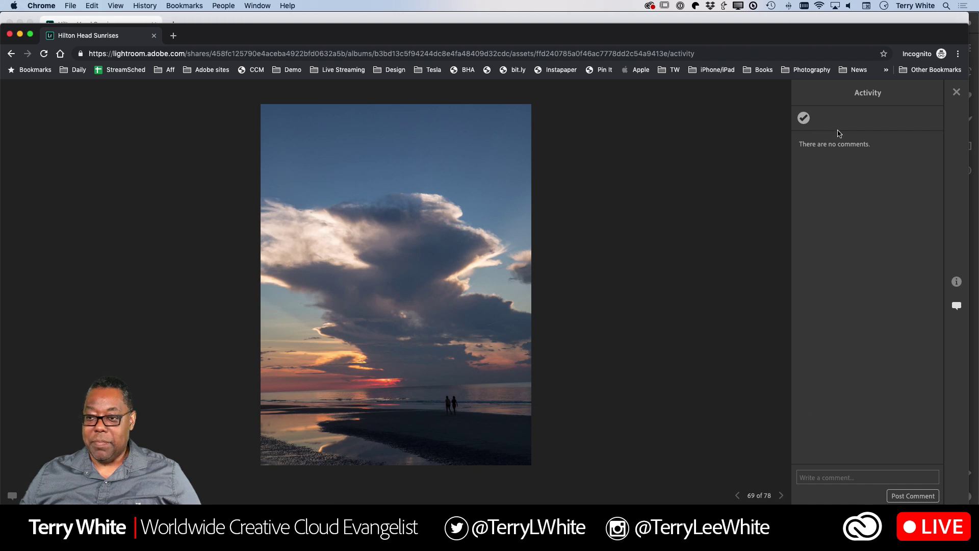
# Pick the tall cloud sunset, the arms-raised silhouette and the birds-in-sky photos
pyautogui.click(804, 117)
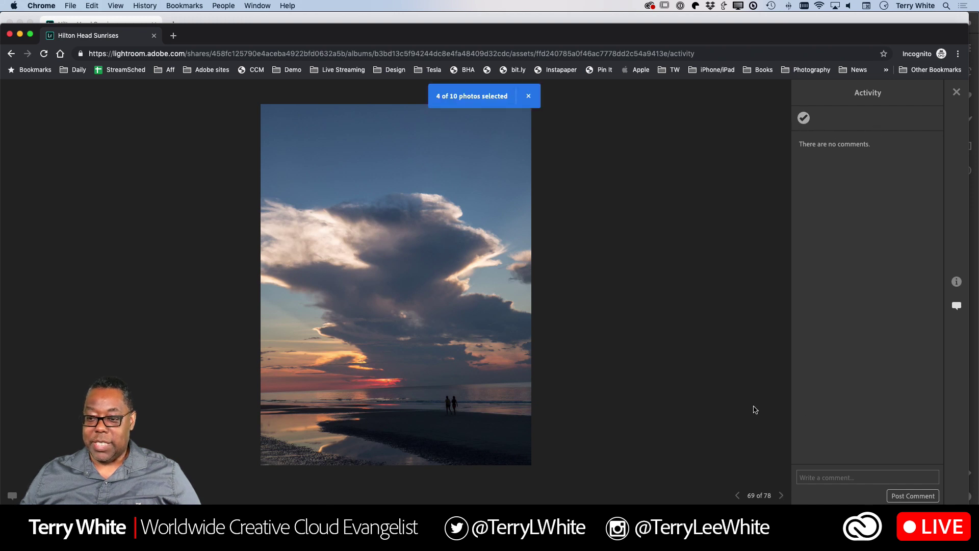
pyautogui.click(781, 495)
pyautogui.click(781, 496)
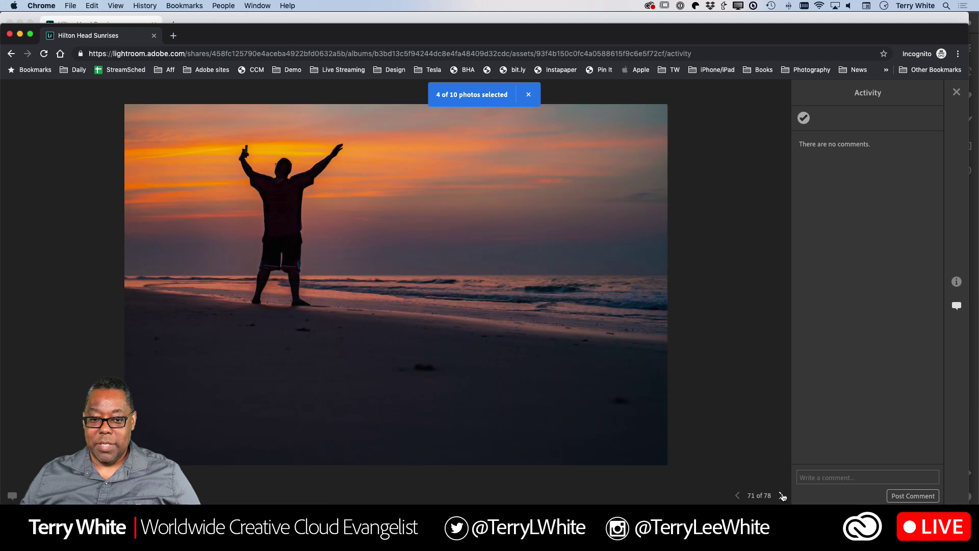
pyautogui.click(804, 117)
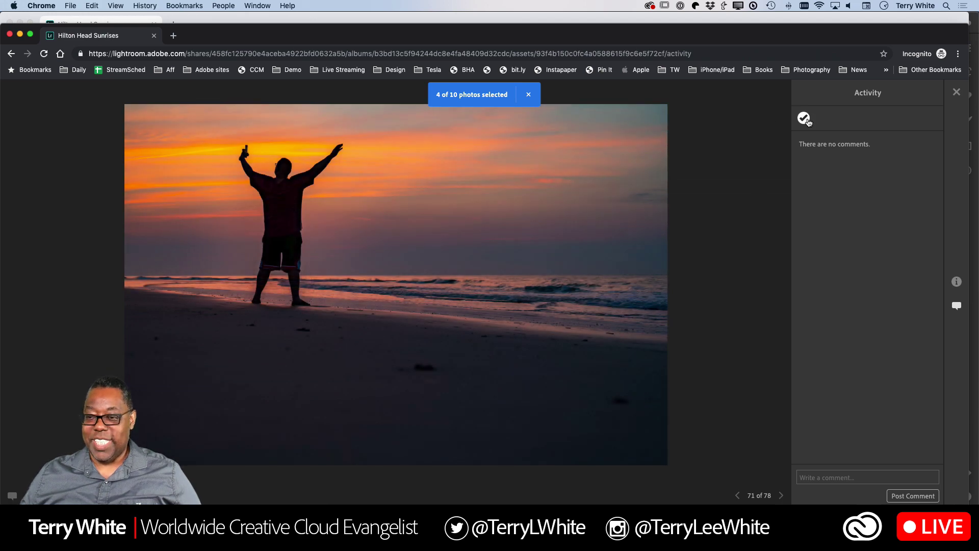
pyautogui.click(781, 496)
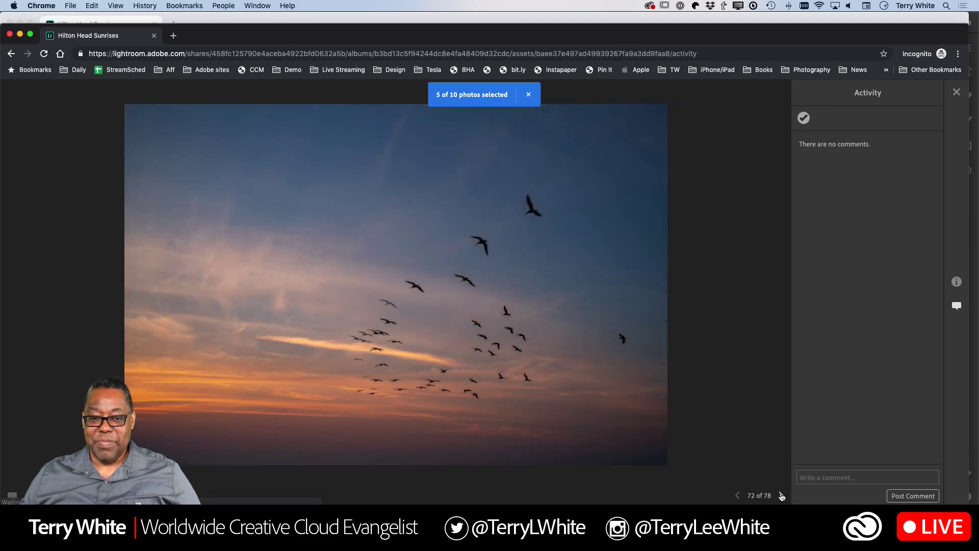
pyautogui.click(781, 496)
pyautogui.click(738, 495)
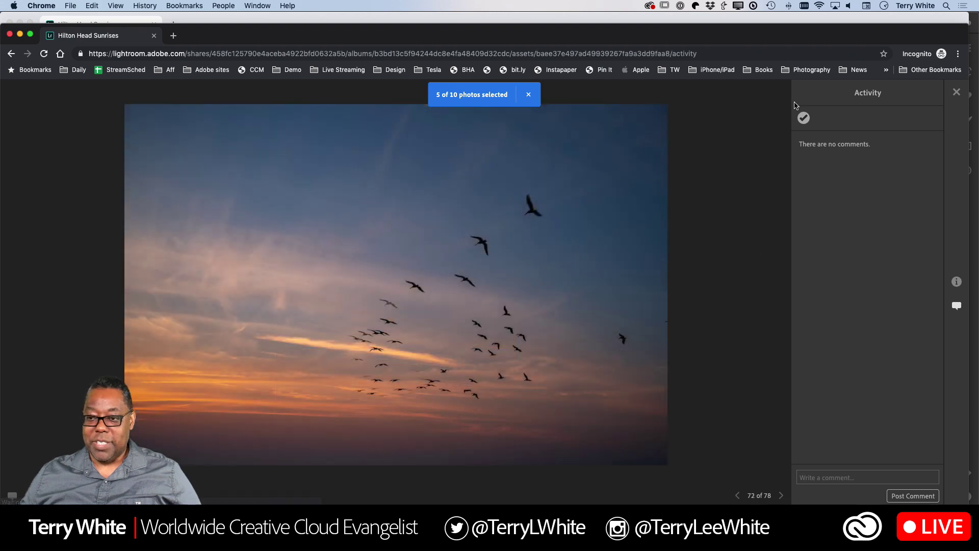
pyautogui.click(804, 118)
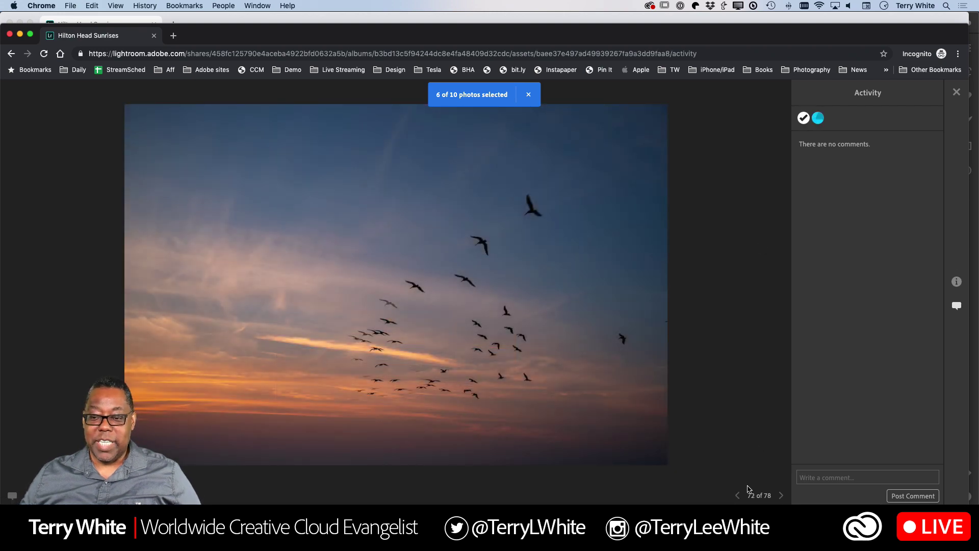
# Pick the vertical beach sunrise and the sun-over-waves sunrise
pyautogui.click(781, 496)
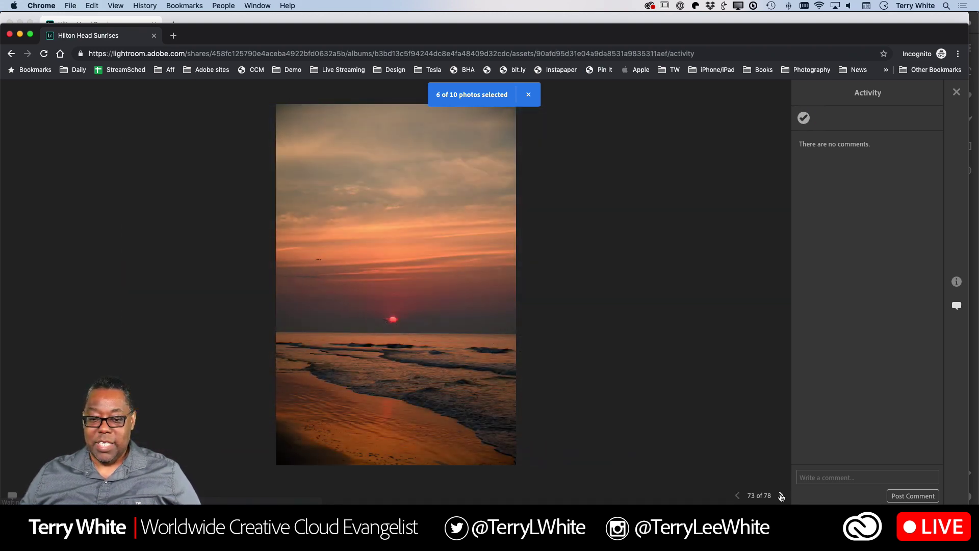
pyautogui.click(737, 495)
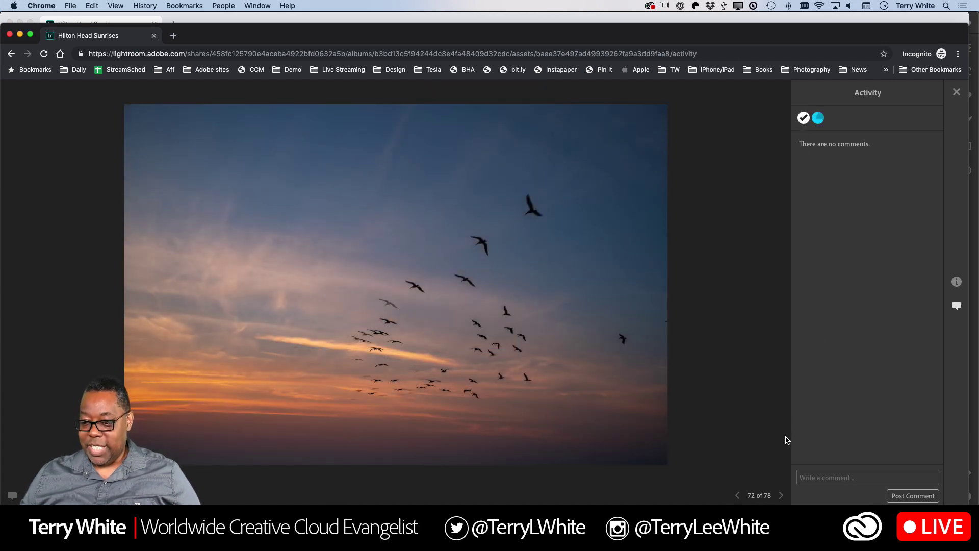
pyautogui.click(780, 495)
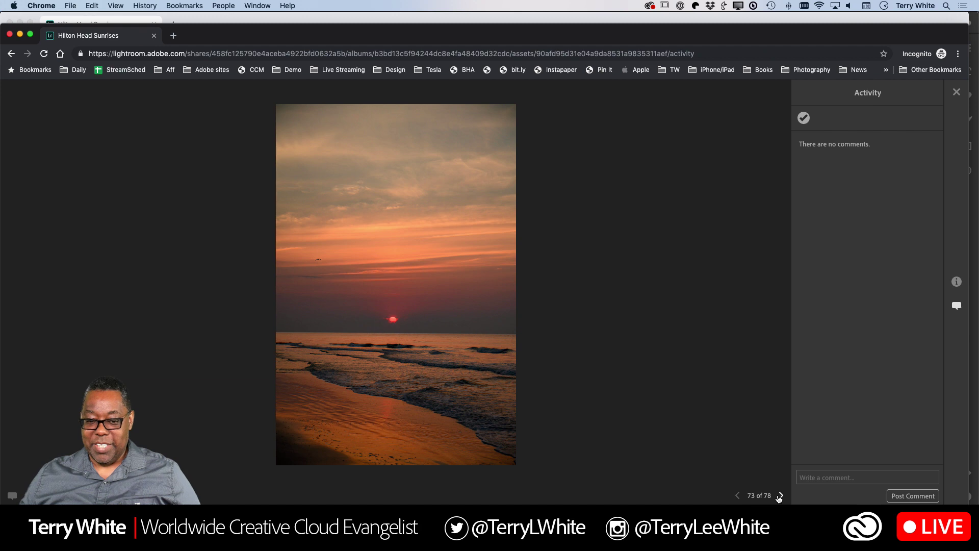
pyautogui.click(804, 118)
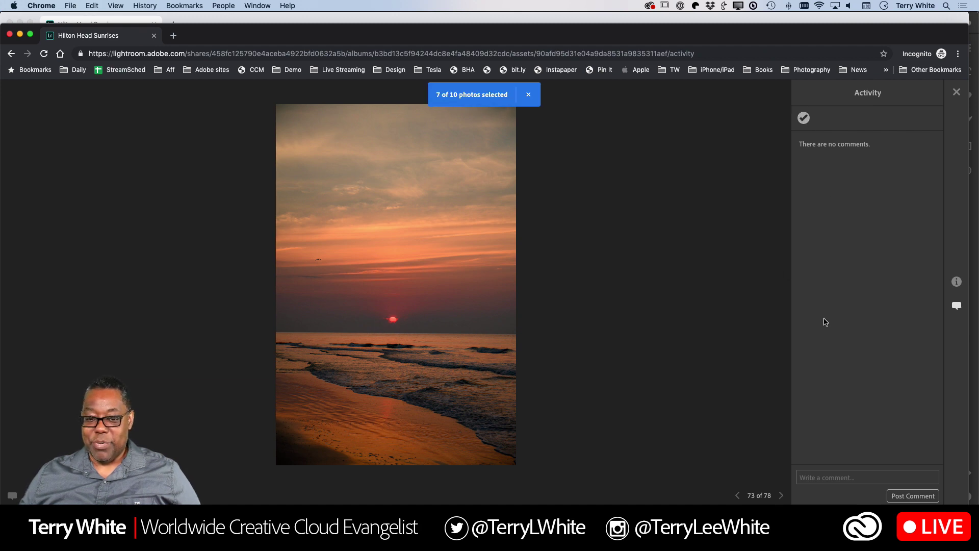
pyautogui.click(780, 497)
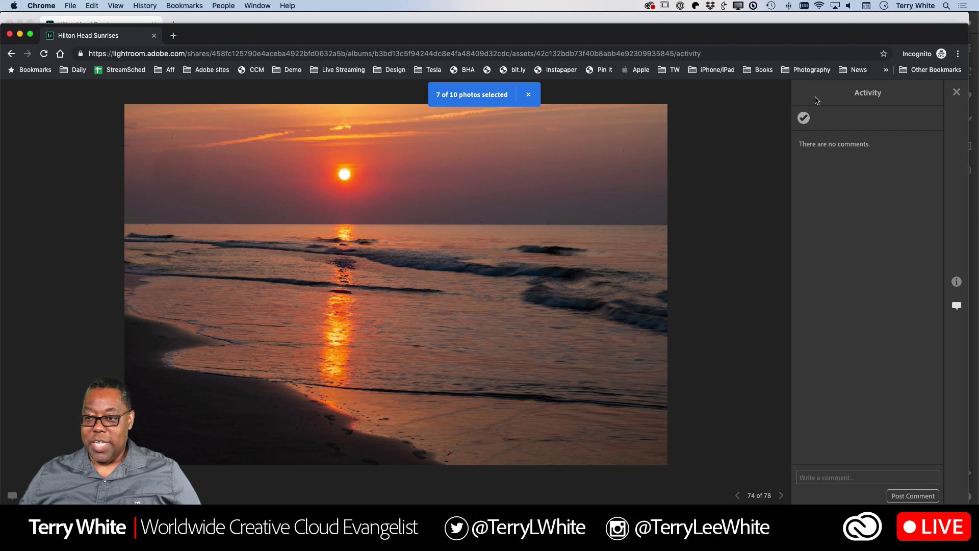
pyautogui.click(803, 119)
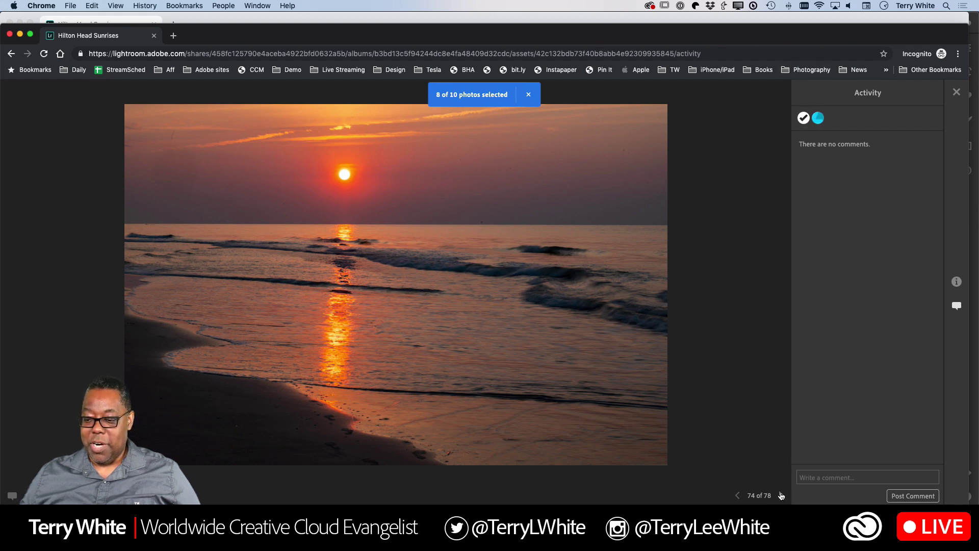
# Pick the darker final sunrise, photo 78 of 78, and return to the album grid
pyautogui.click(780, 495)
pyautogui.click(780, 496)
pyautogui.click(780, 496)
pyautogui.click(780, 495)
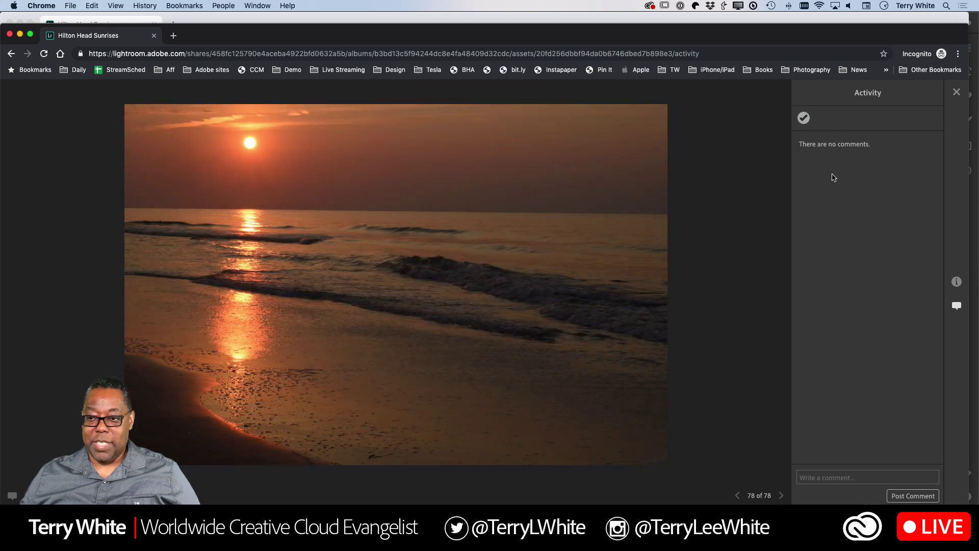
pyautogui.click(803, 118)
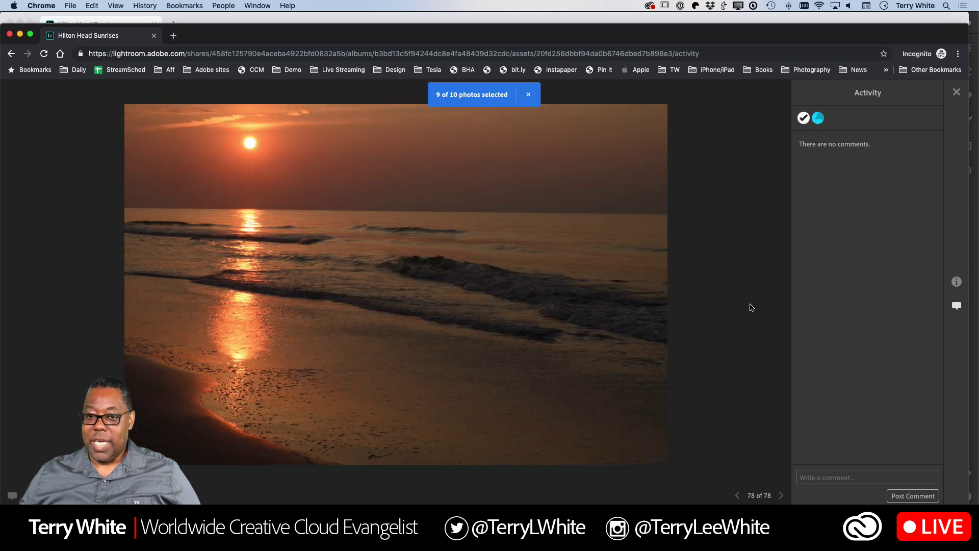
pyautogui.click(956, 92)
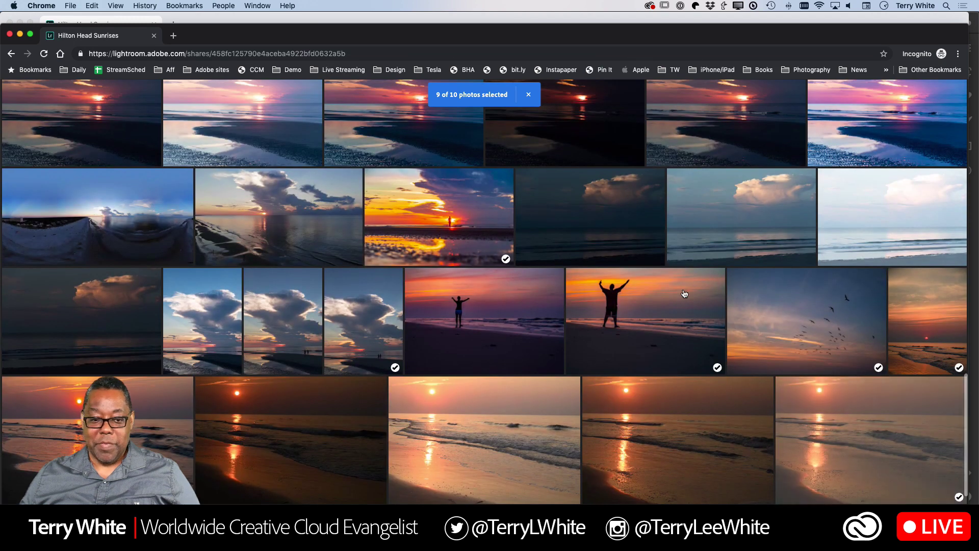
# Select photo 67, the tall cloud sunset, as the tenth pick, then switch to the owner's window
pyautogui.click(209, 340)
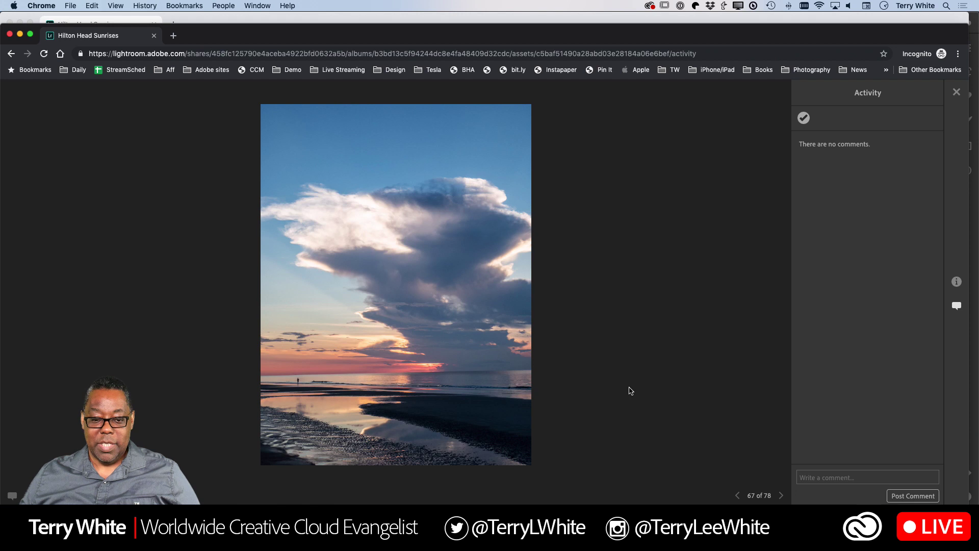
pyautogui.click(803, 118)
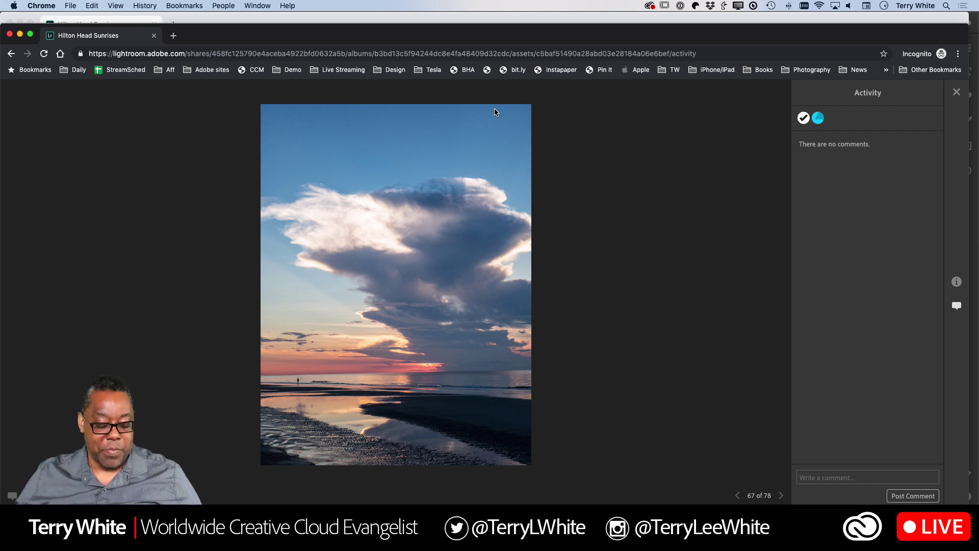
pyautogui.press('super+Tab')
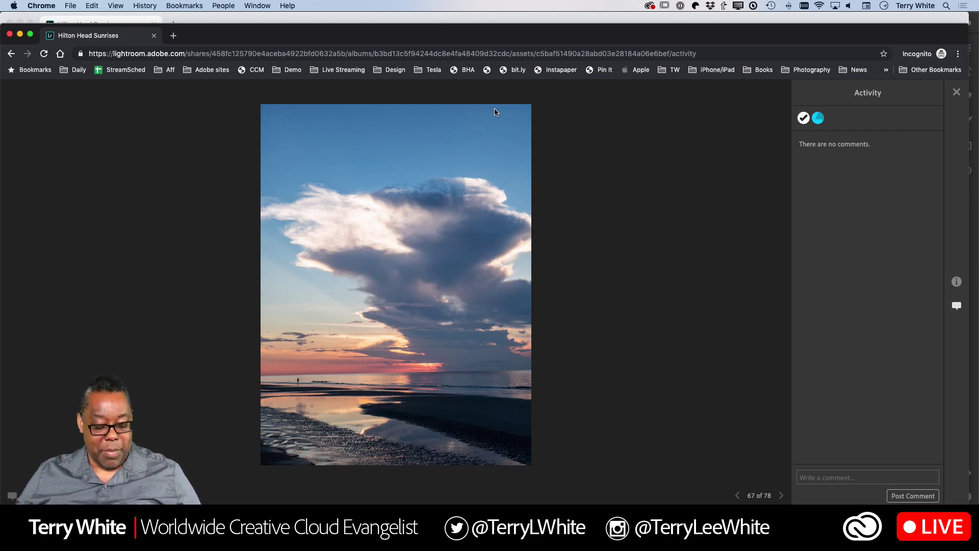
pyautogui.press('super+grave')
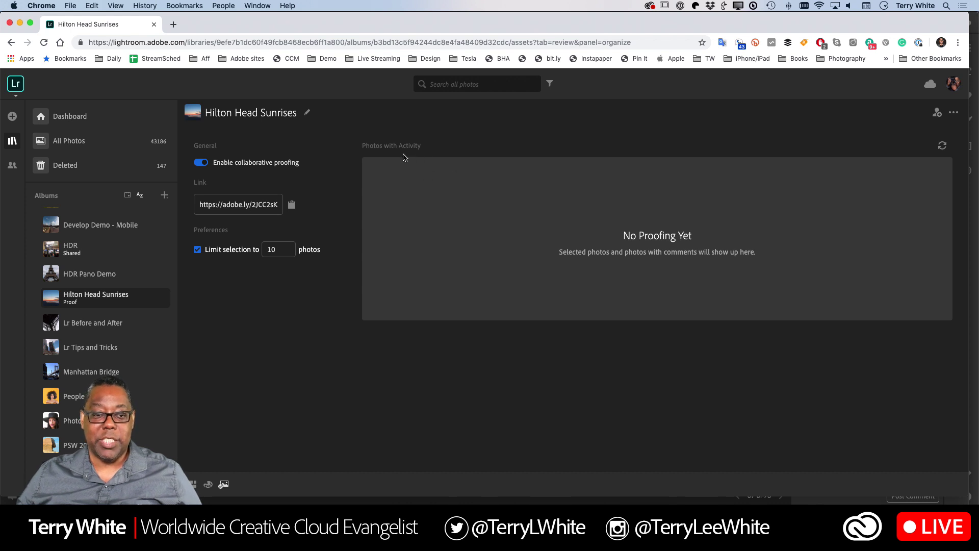
# Reload the Hilton Head Sunrises proofing page to list the client's 10 picks
pyautogui.click(43, 42)
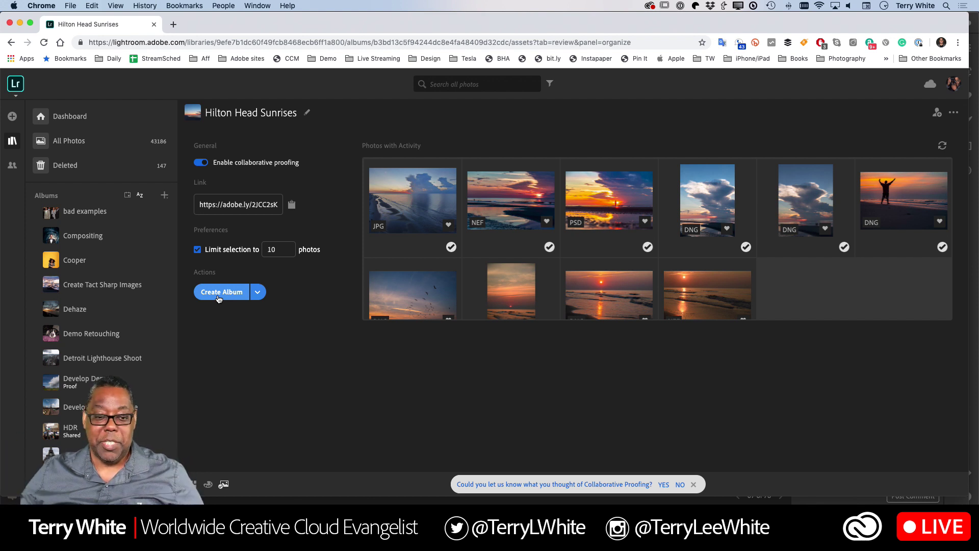
# Add the 10 picked photos to a new album named 'My Client Picks'
pyautogui.click(218, 299)
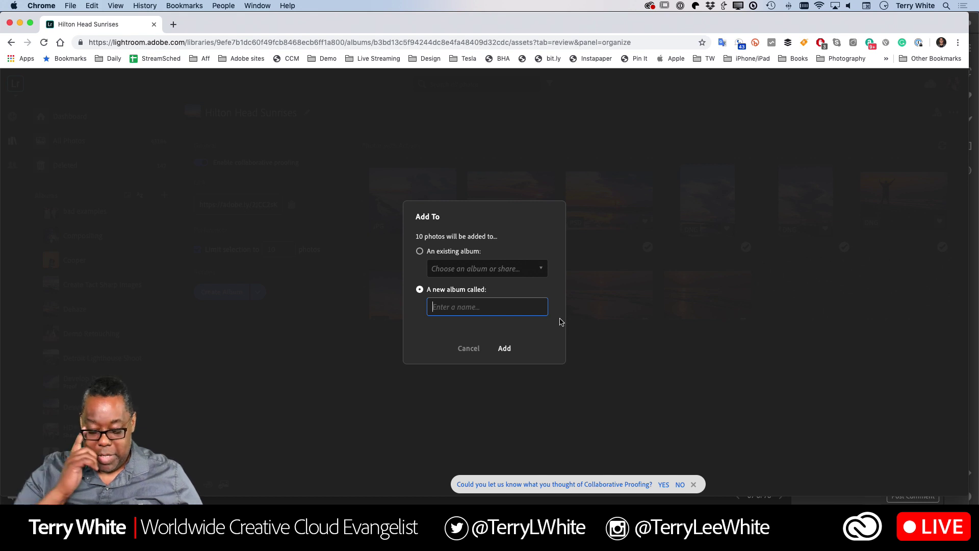
pyautogui.write('M')
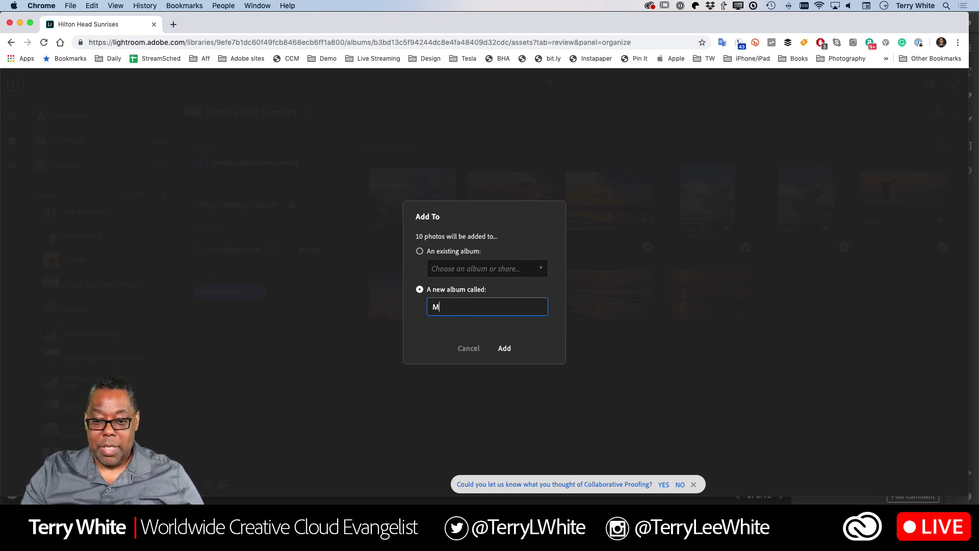
pyautogui.write('y Clien')
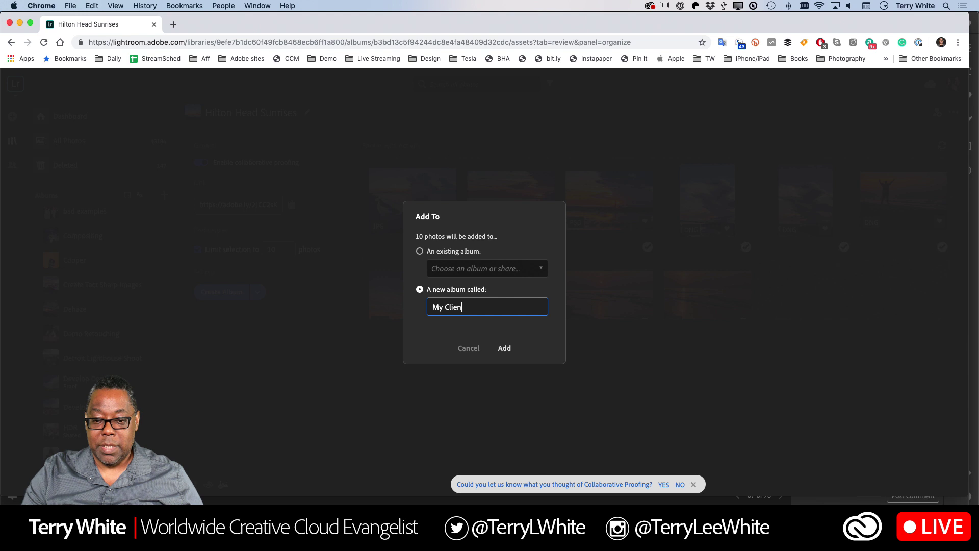
pyautogui.write('t Picks')
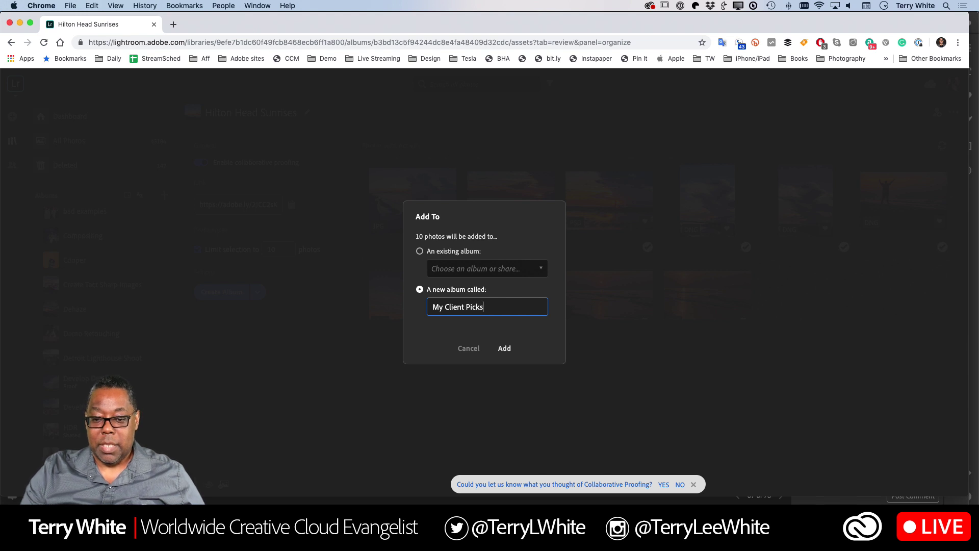
pyautogui.click(505, 349)
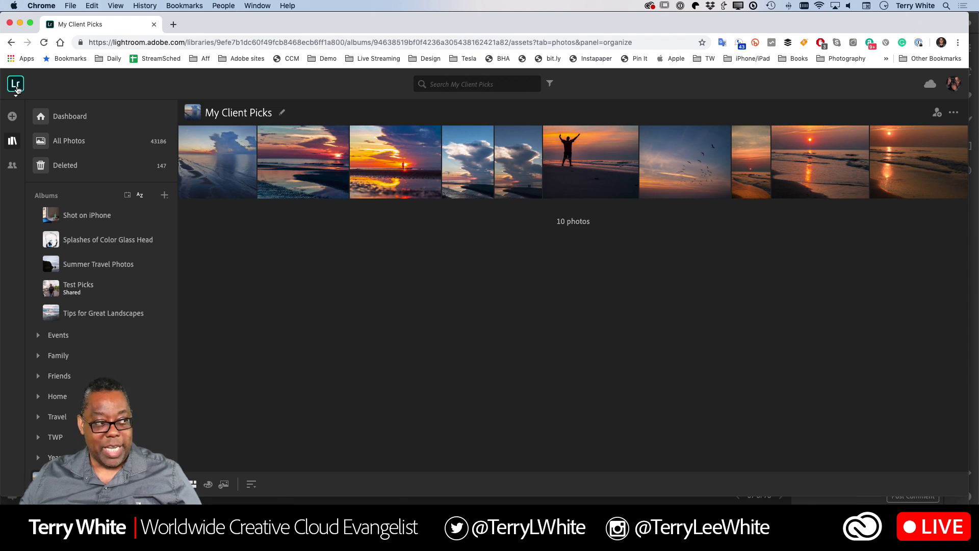
pyautogui.click(16, 84)
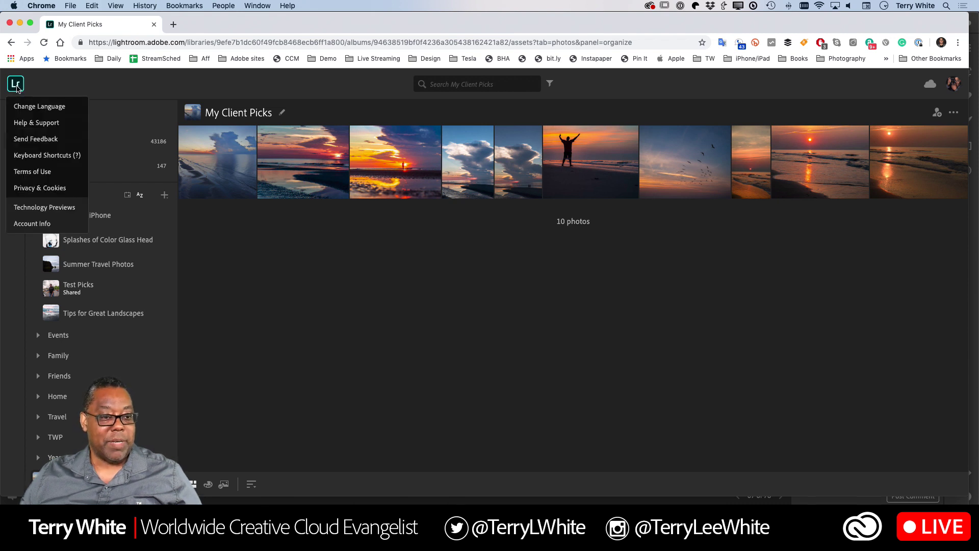
pyautogui.click(36, 209)
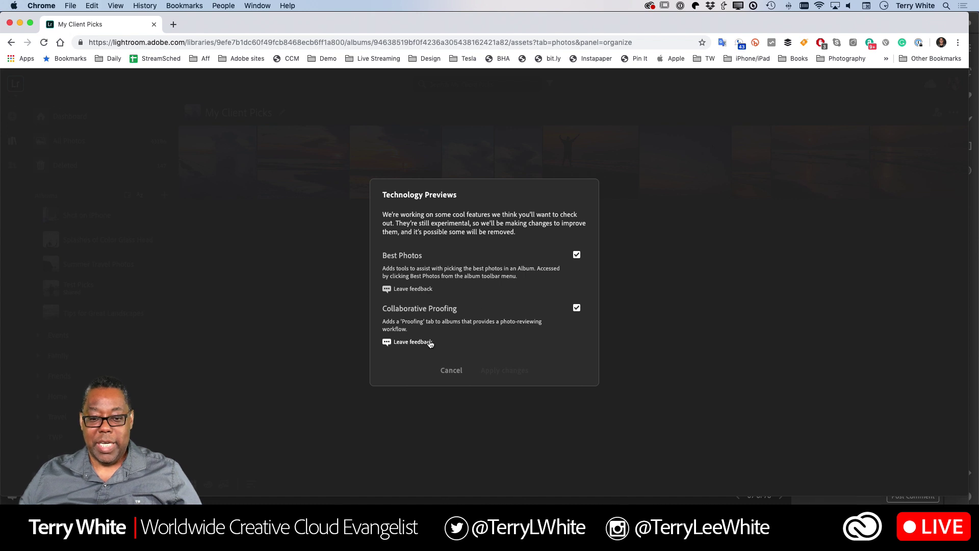
pyautogui.click(451, 371)
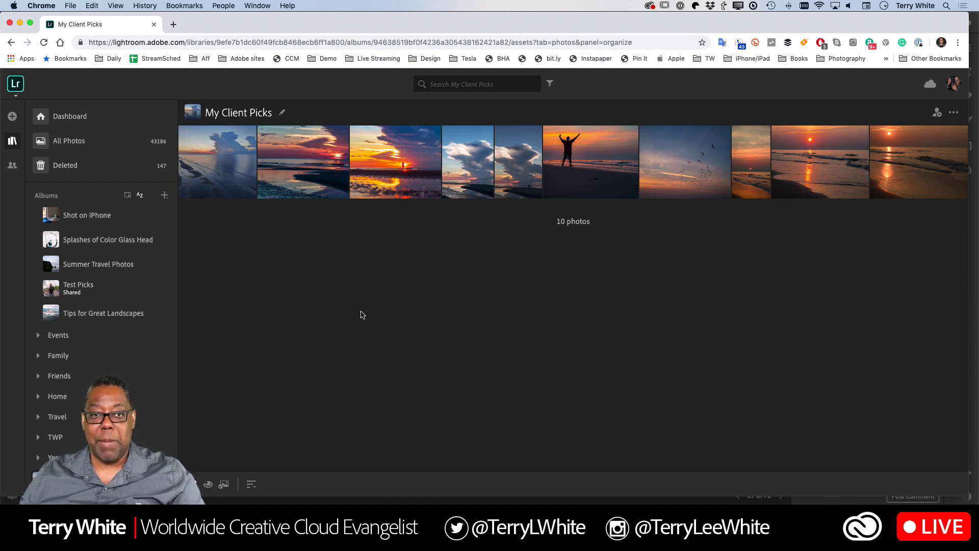
pyautogui.press('super+Tab')
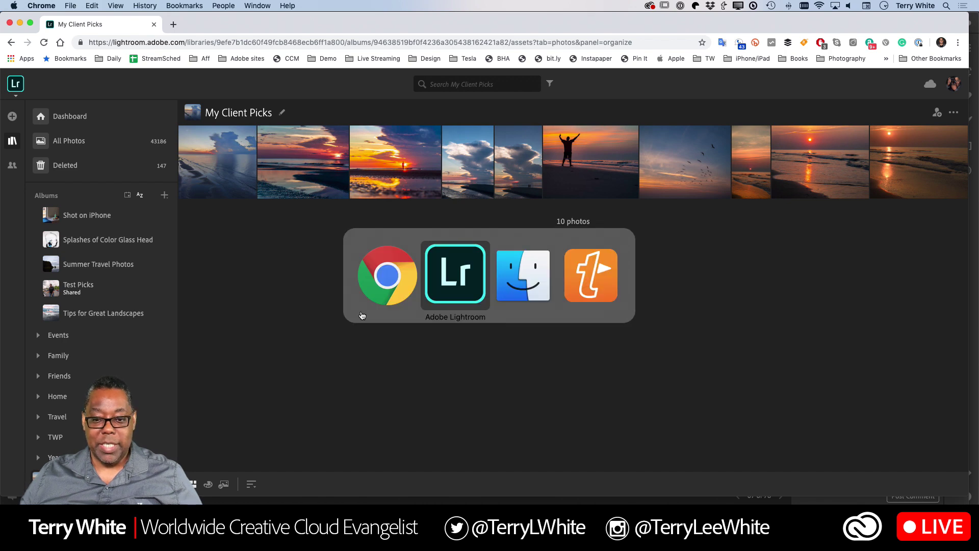
# Collapse the Travel and Demo album groups in desktop Lightroom
pyautogui.scroll(-15, 100, 204)
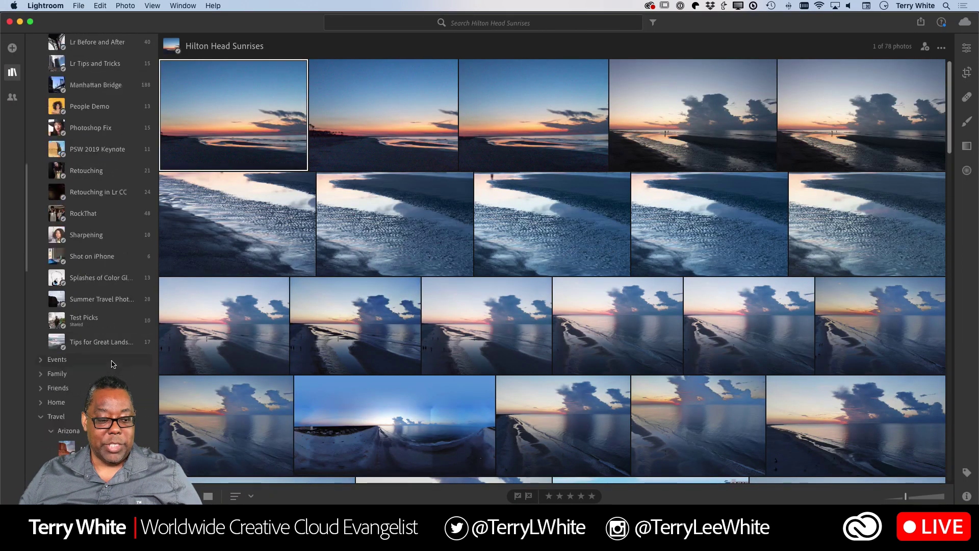
pyautogui.scroll(10, 40, 255)
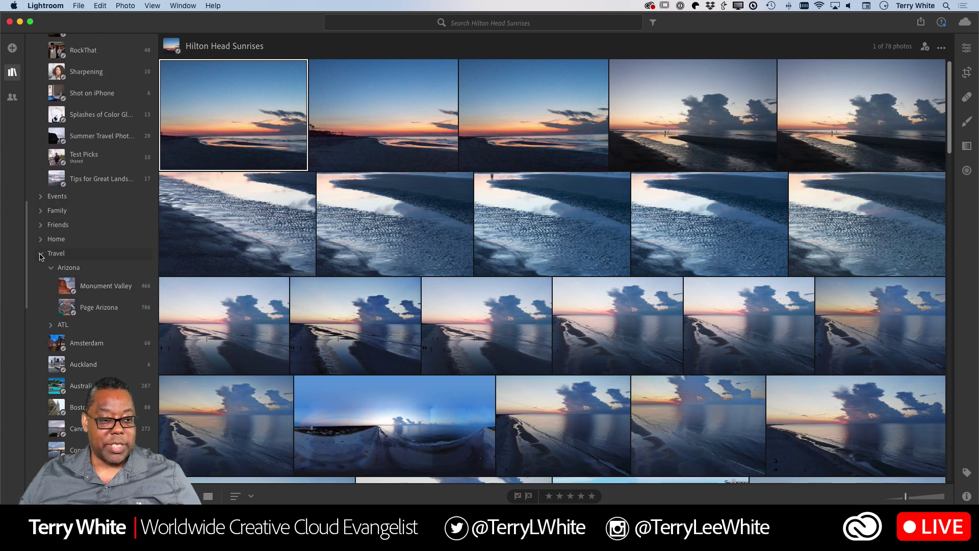
pyautogui.click(41, 254)
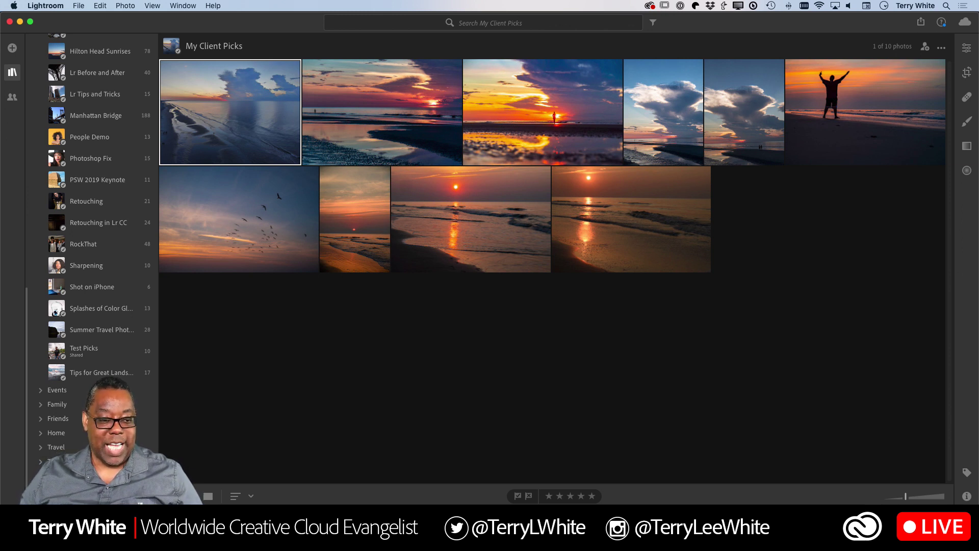
pyautogui.scroll(1, 91, 204)
pyautogui.scroll(15, 91, 245)
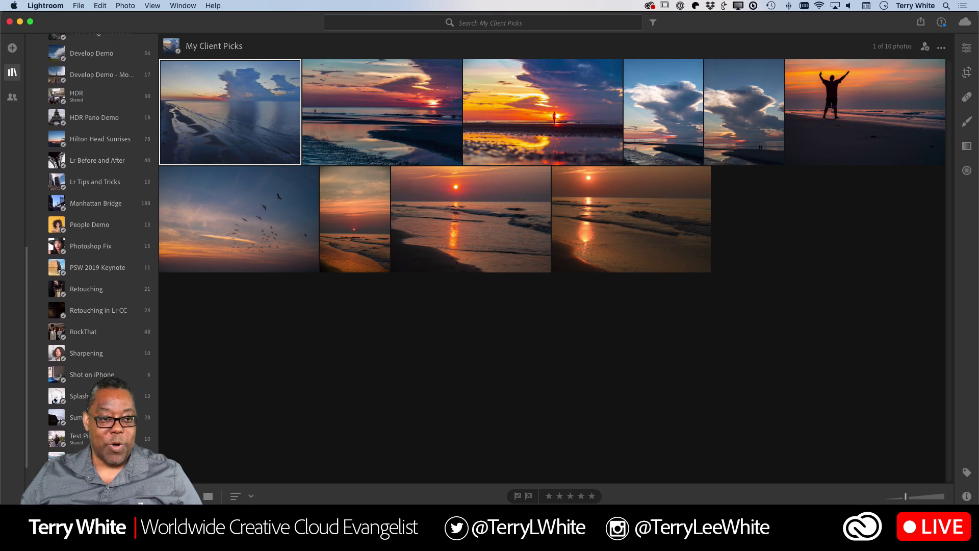
pyautogui.scroll(2, 43, 114)
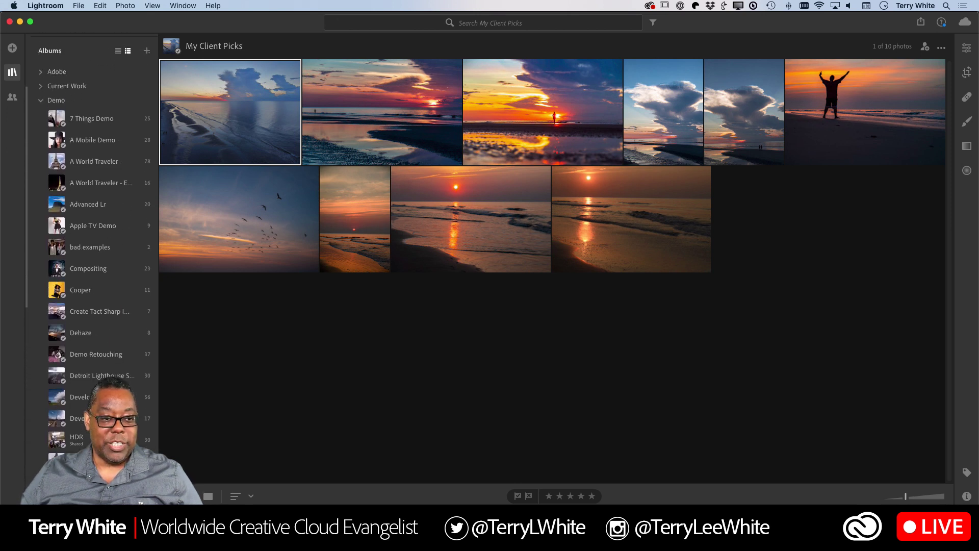
pyautogui.click(41, 100)
# Move My Client Picks up the Albums list, select the birds photo, and return to Chrome
pyautogui.moveTo(87, 331); pyautogui.dragTo(81, 199)
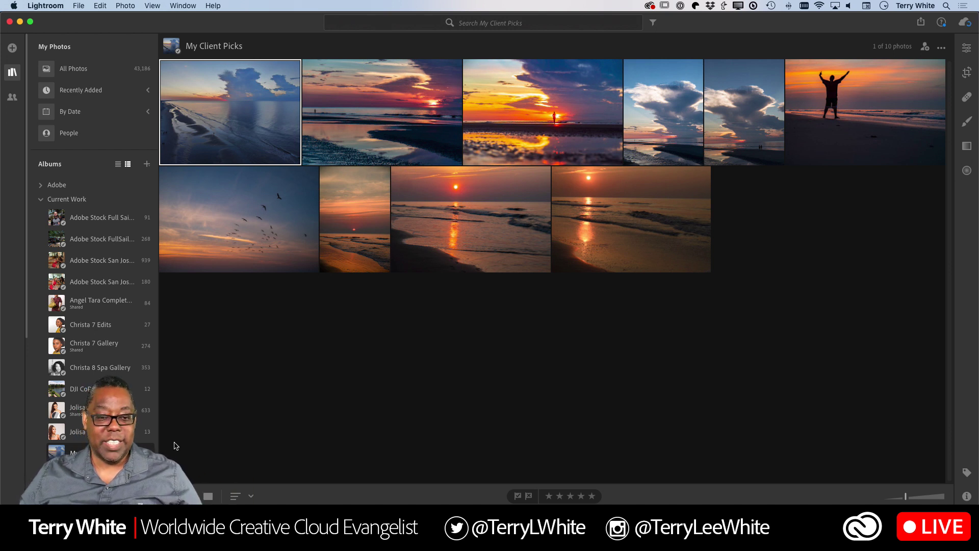
pyautogui.click(275, 224)
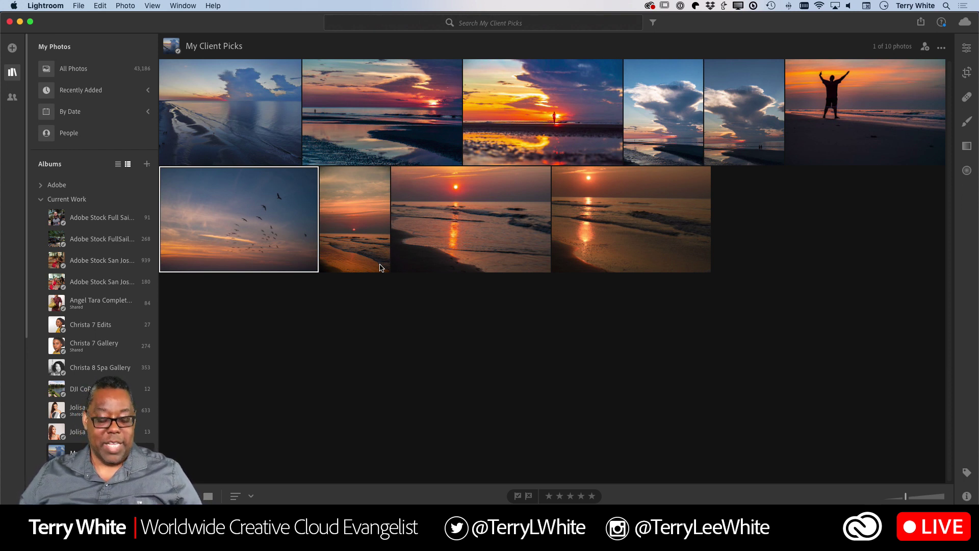
pyautogui.press('super+Tab')
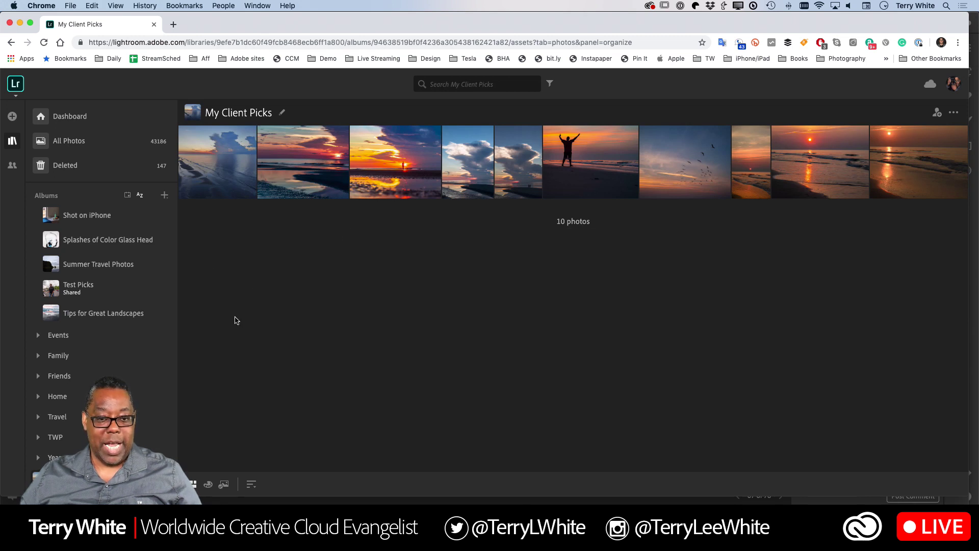
# Open the My Client Picks proofing review, then go back to its photo grid
pyautogui.click(223, 485)
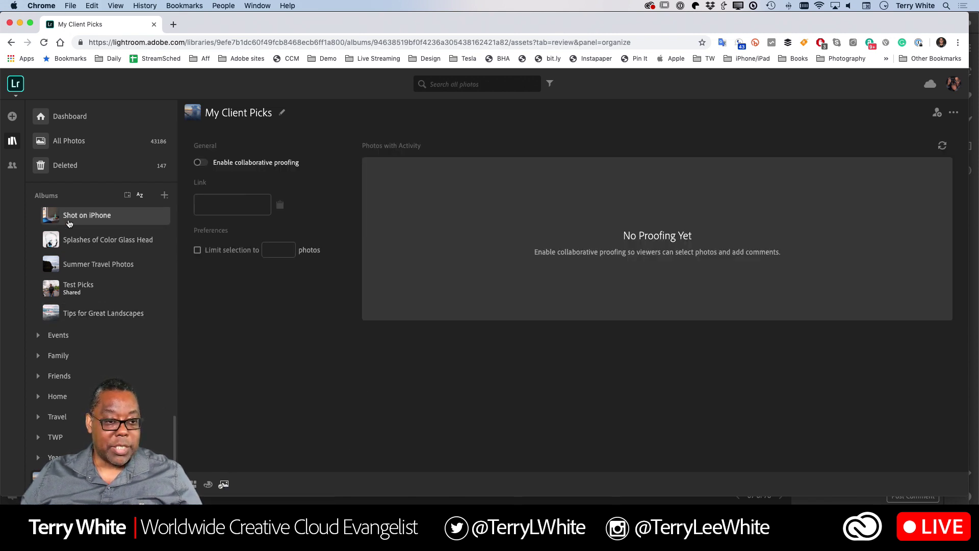
pyautogui.click(11, 42)
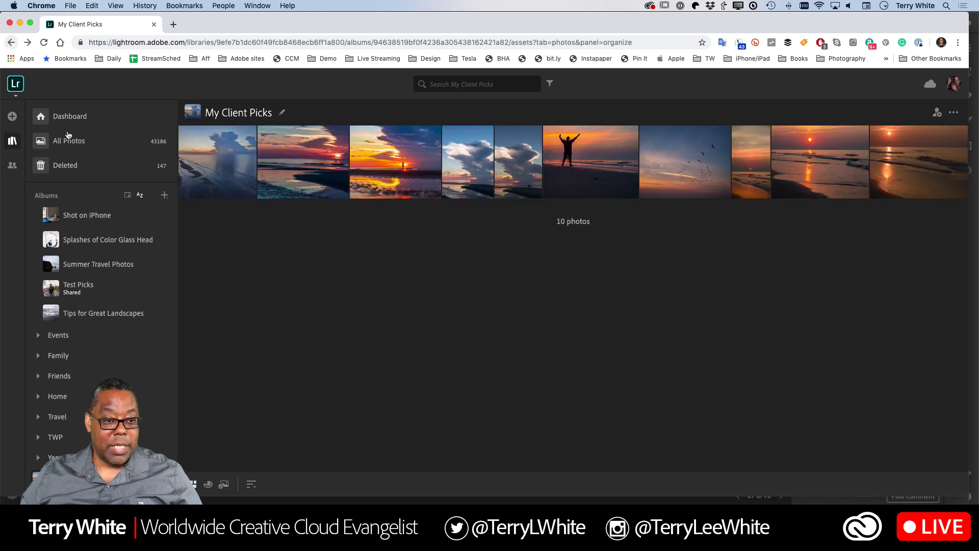
pyautogui.scroll(10, 91, 288)
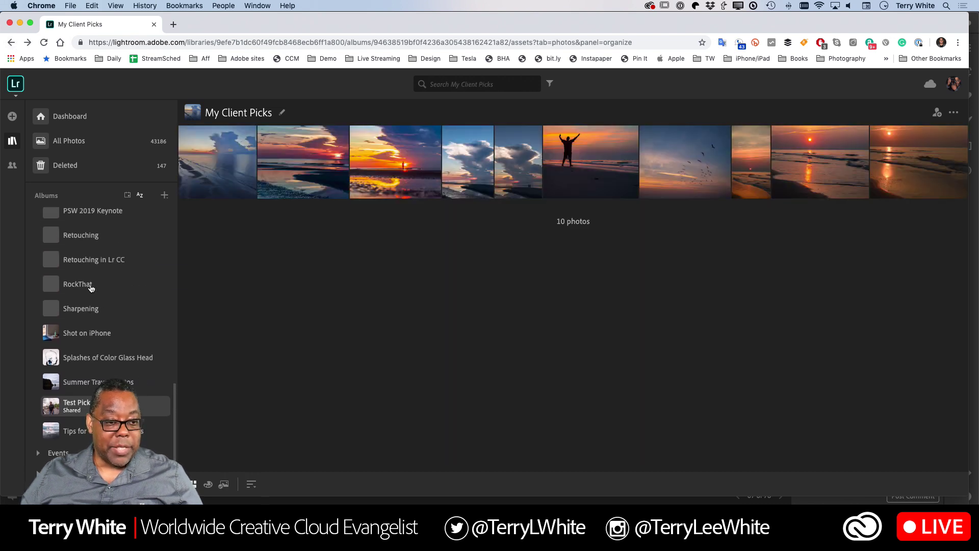
pyautogui.scroll(-4, 91, 288)
# Turn off 'Enable collaborative proofing' for Hilton Head Sunrises and switch to desktop Lightroom
pyautogui.click(90, 302)
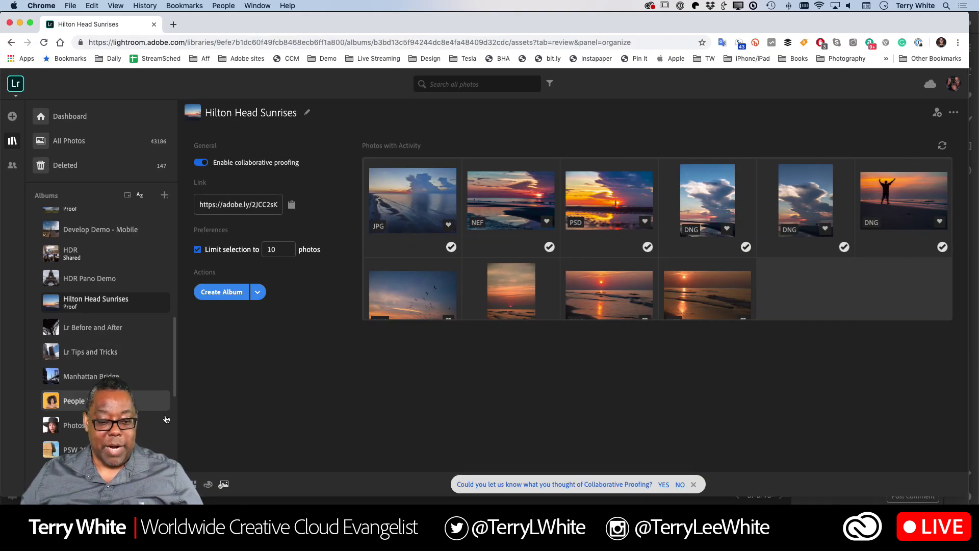
pyautogui.scroll(-1, 153, 424)
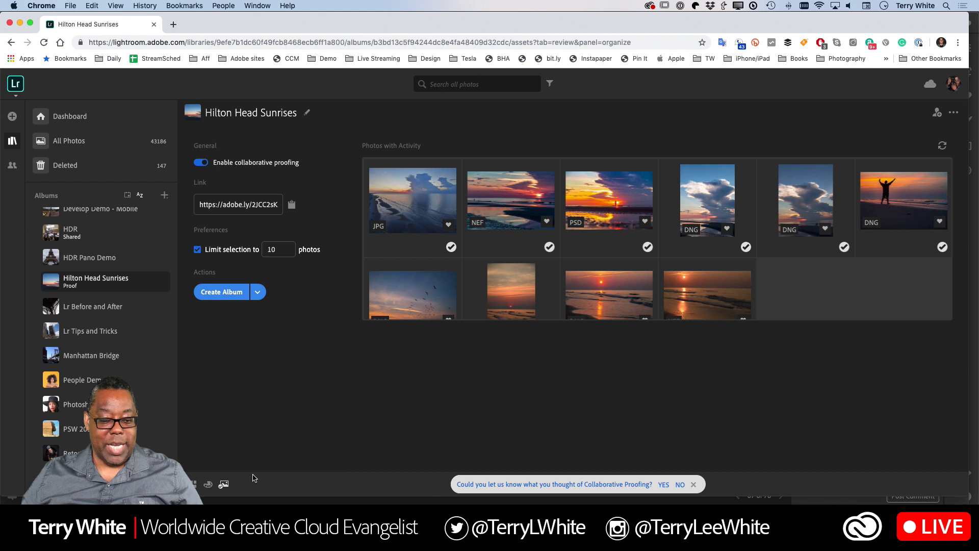
pyautogui.click(202, 163)
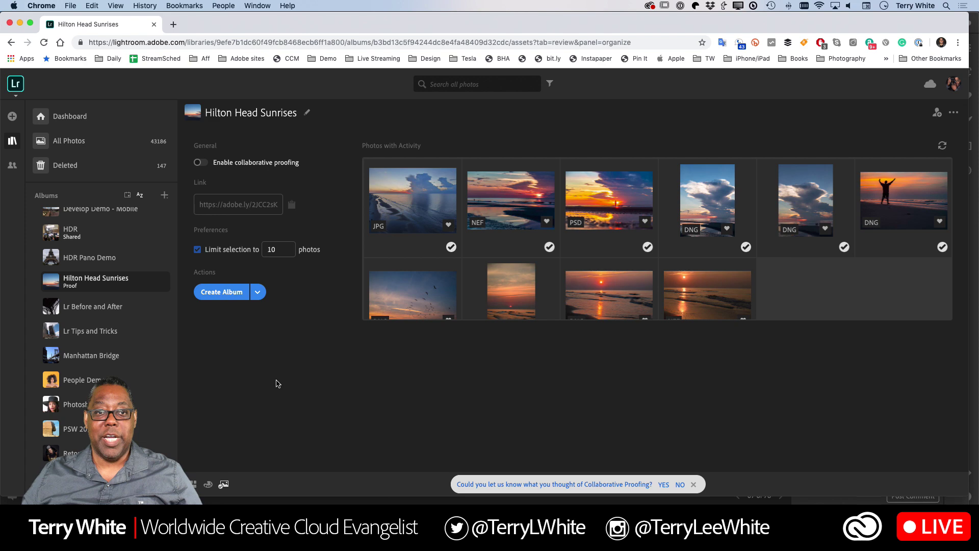
pyautogui.press('cmd+Tab')
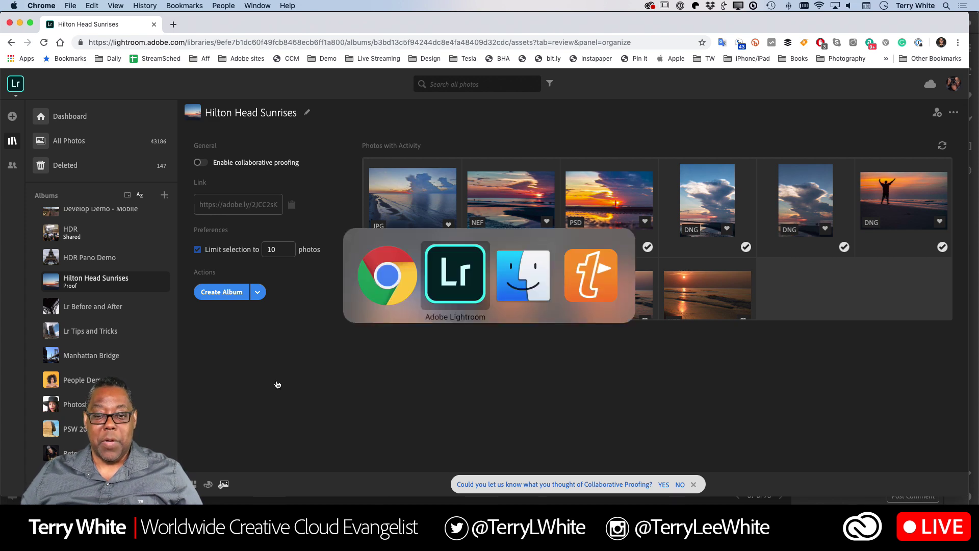